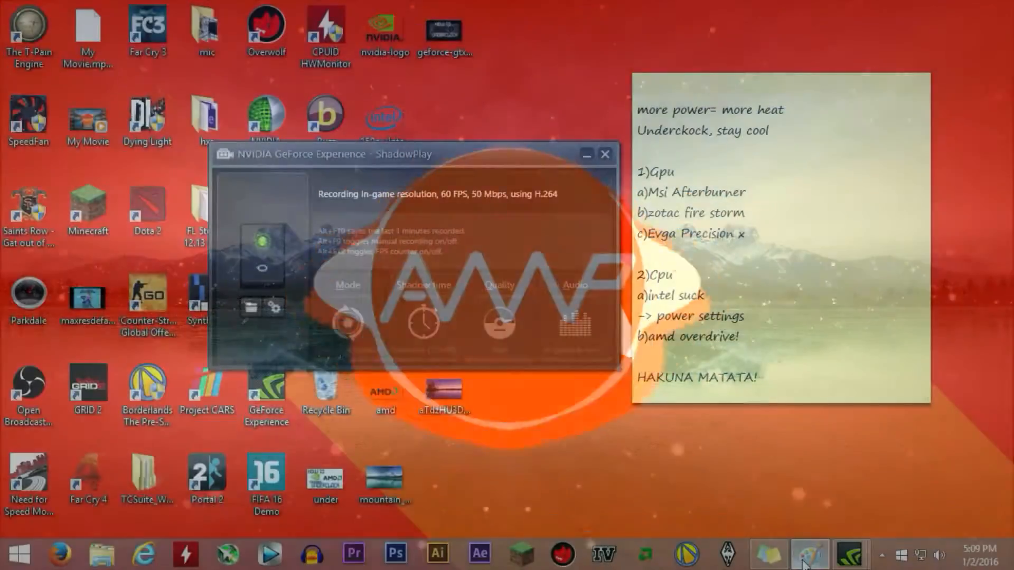
Bring the 'How to UNDERCLOCK STUFF' drawing forward and add purple strokes around 'cpu' and across the 'Gpu' circle
left_click(804, 561)
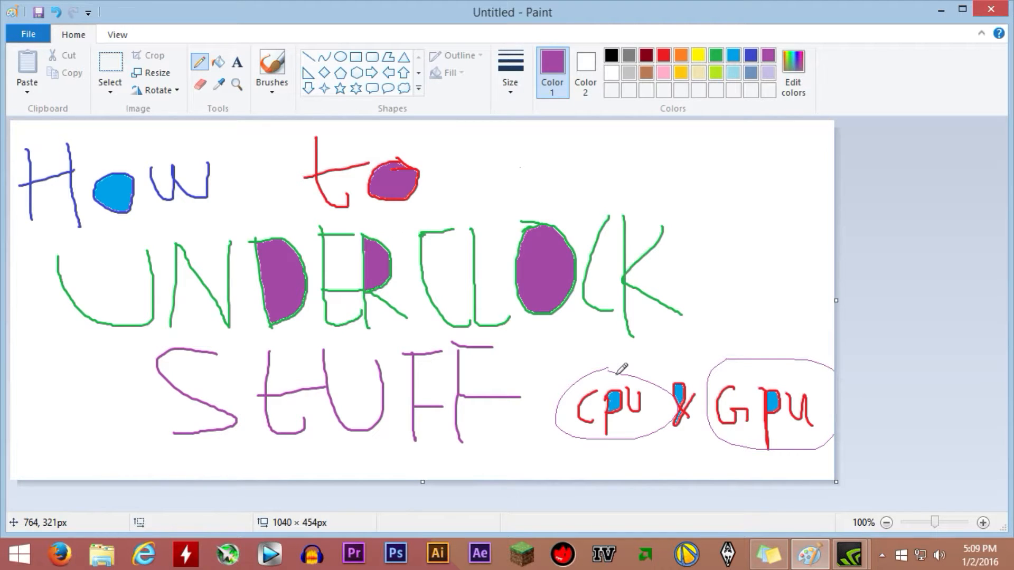
left_click_drag(620, 369, 610, 380)
mouse_move(800, 352)
left_mouse_down()
mouse_move(723, 429)
mouse_move(801, 356)
left_mouse_up()
Minimize Paint and nudge the underclocking checklist sticky note into place on the desktop
left_click(939, 10)
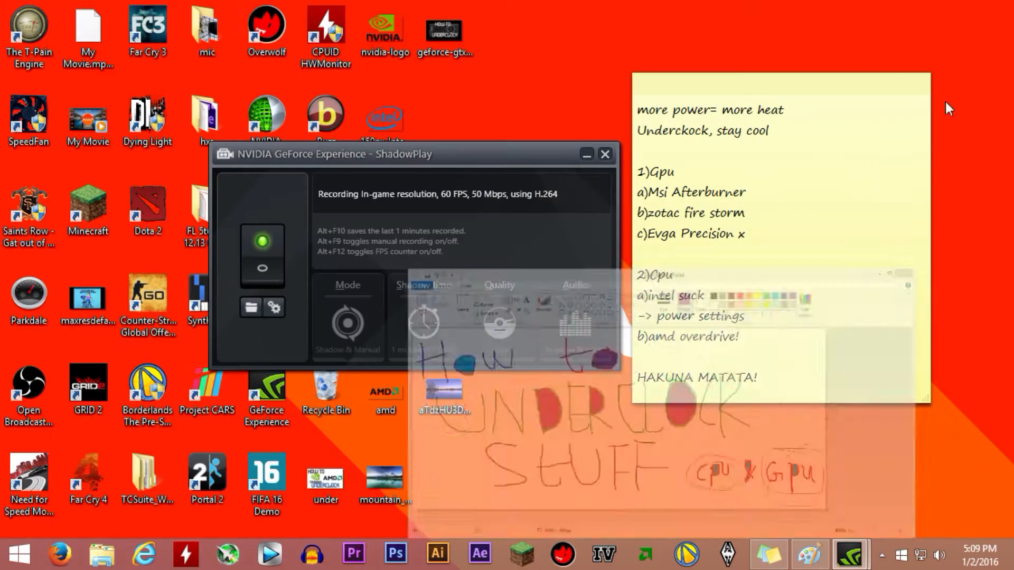
left_click_drag(784, 89, 797, 85)
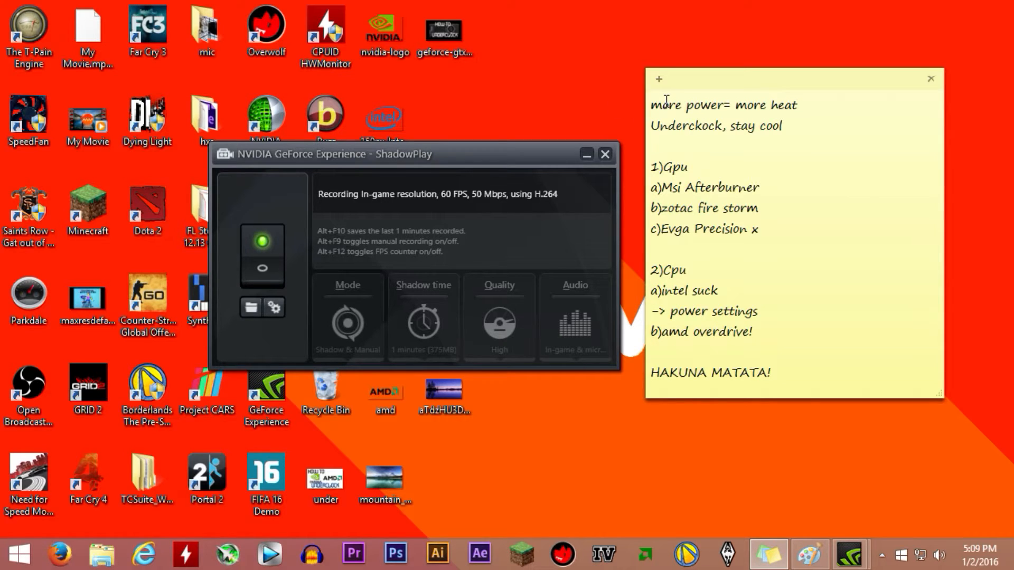
left_click_drag(843, 87, 833, 97)
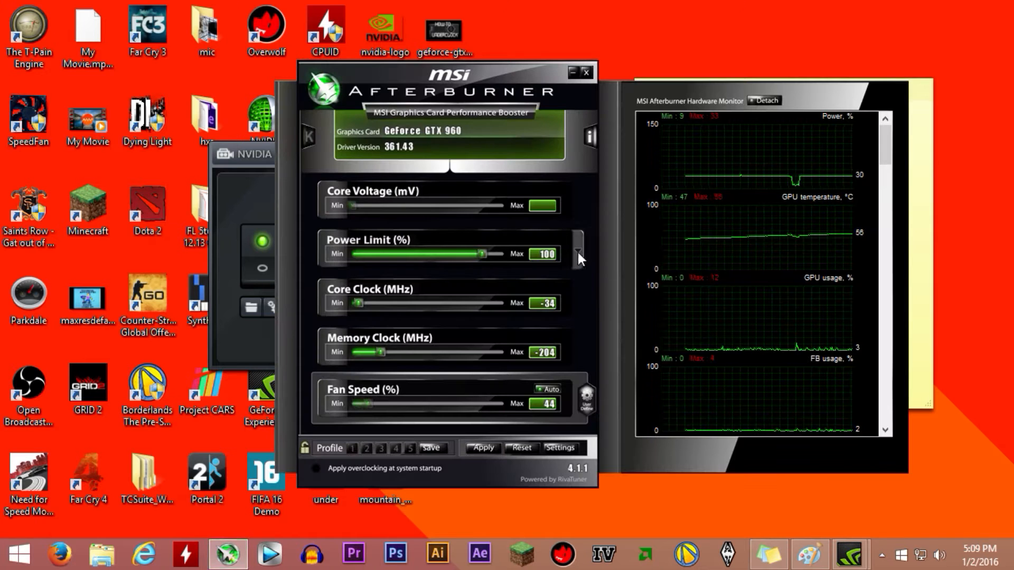
Move the Afterburner window aside, then launch Zotac FireStorm from search 'fire' with admin approval
left_click_drag(474, 79, 516, 76)
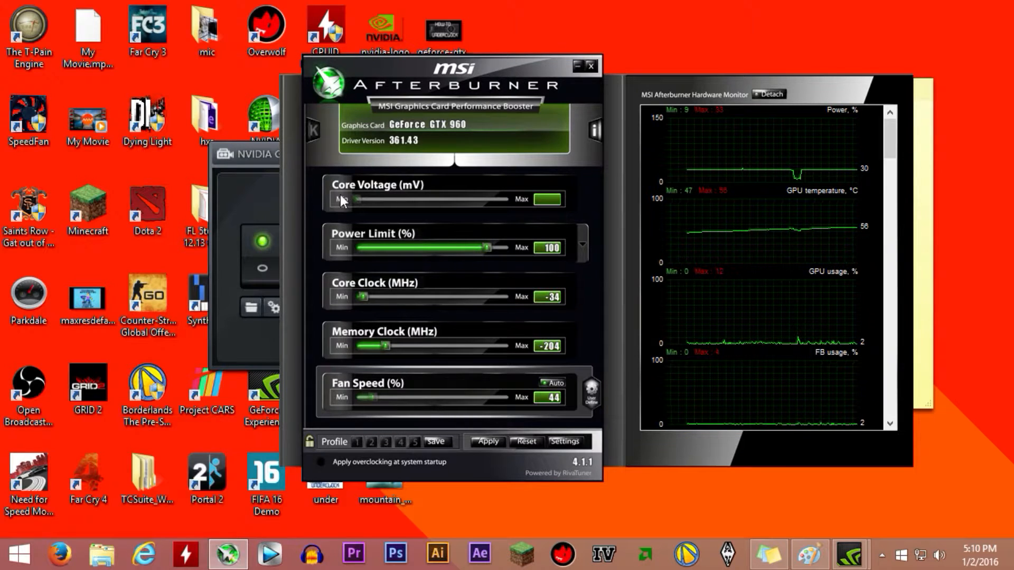
left_click_drag(484, 80, 499, 84)
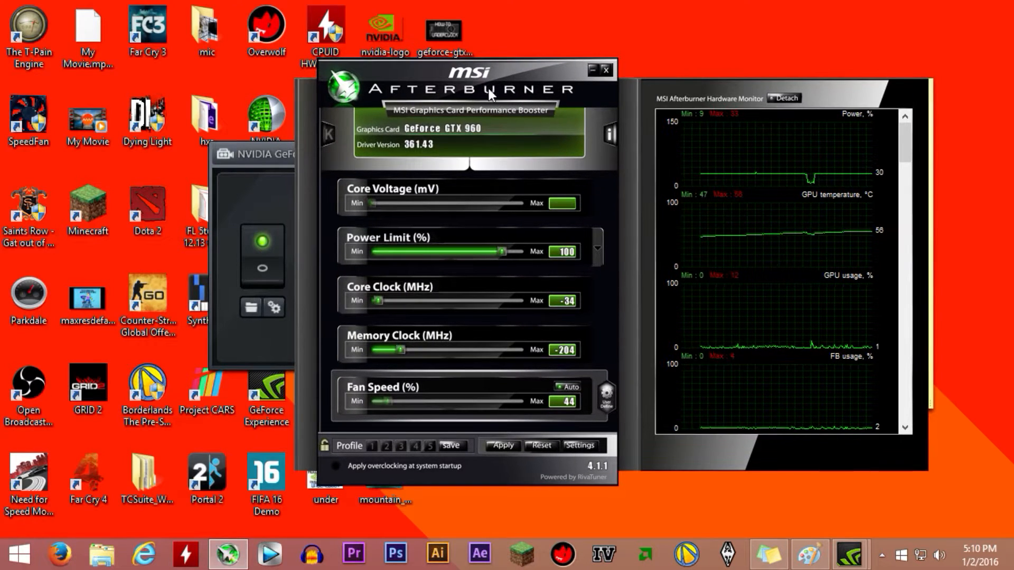
left_click(975, 107)
type("f")
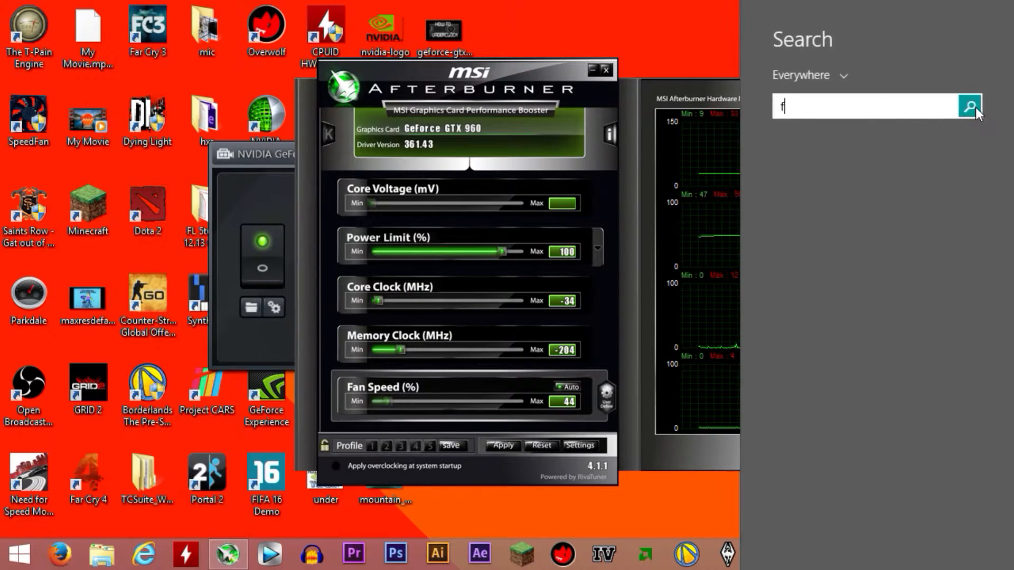
type("irefox")
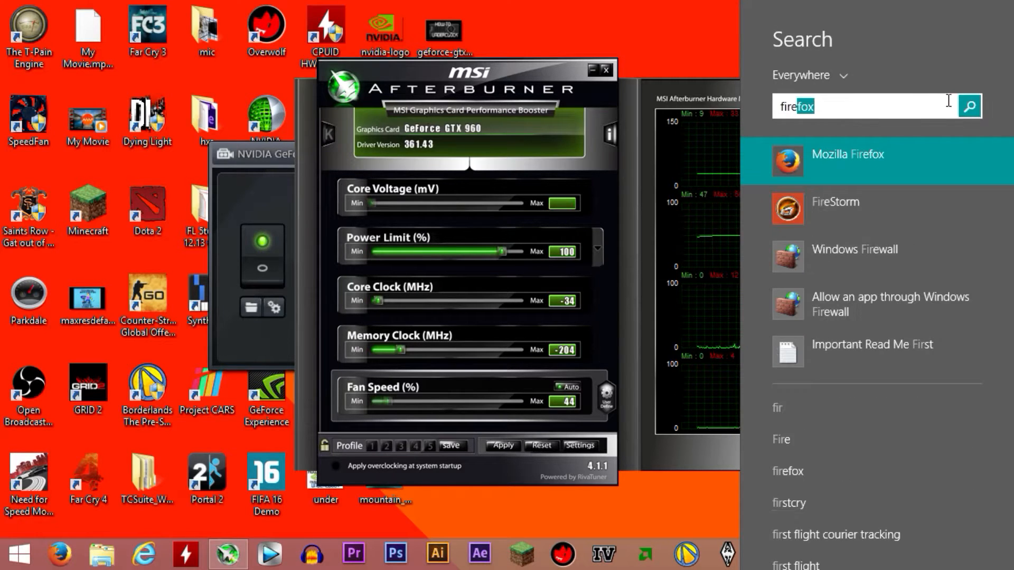
left_click(828, 202)
left_click(574, 308)
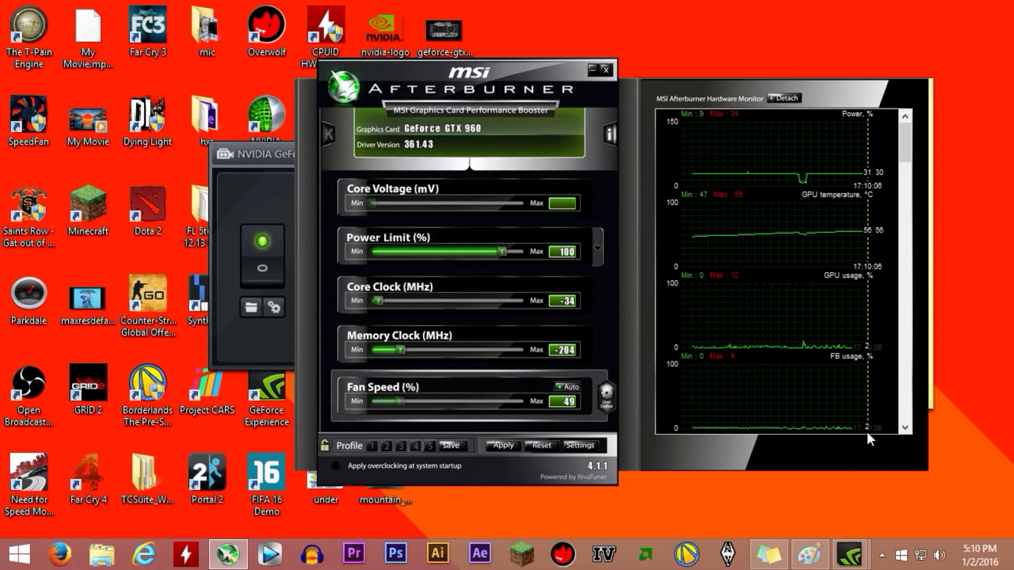
left_click(881, 555)
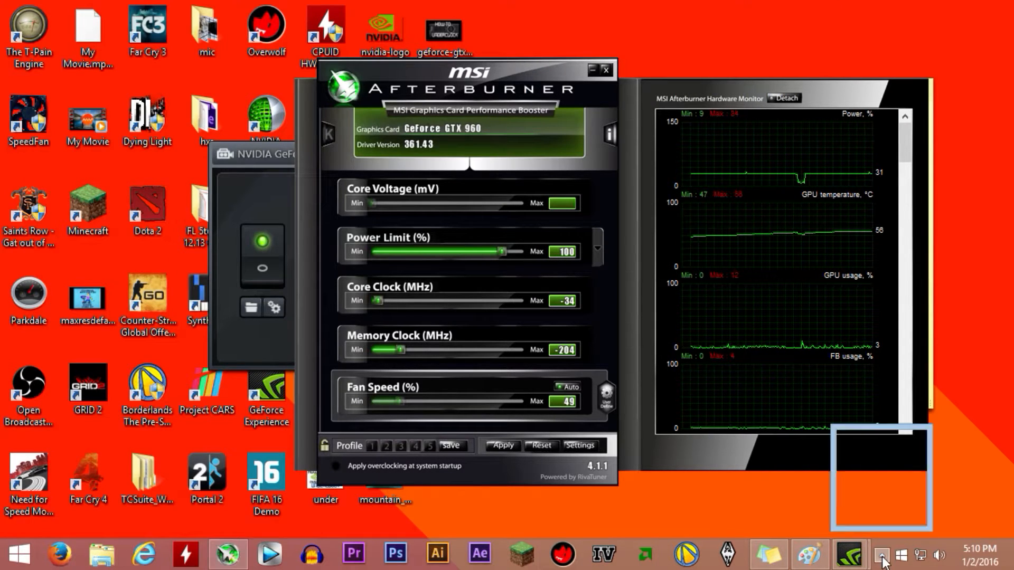
left_click(860, 454)
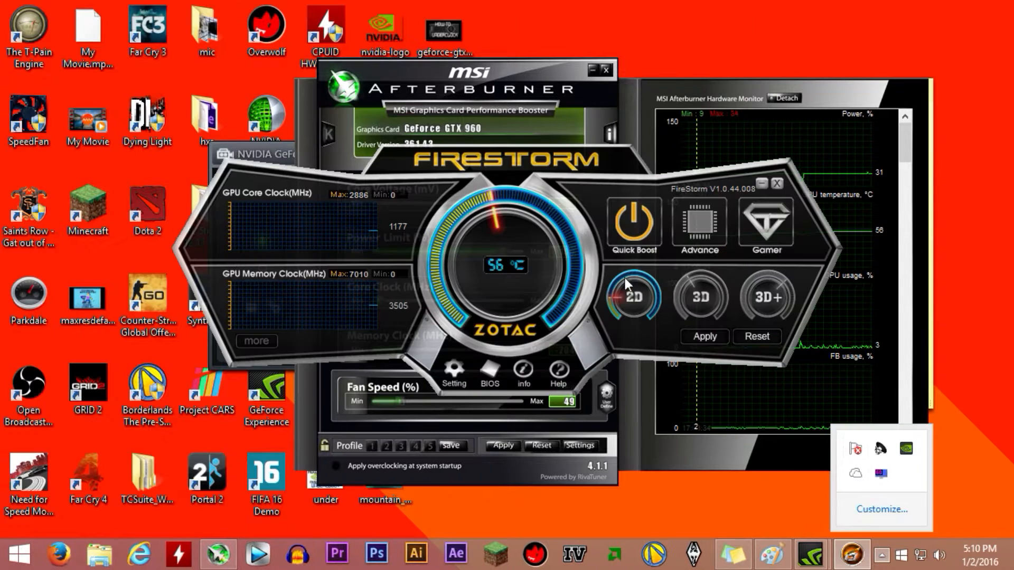
left_click_drag(567, 242, 623, 204)
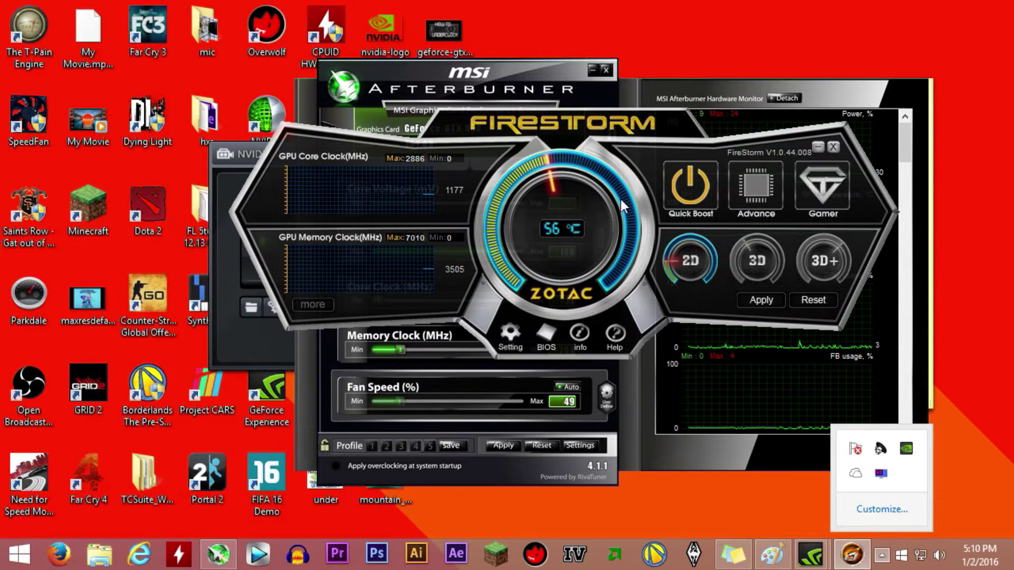
left_click(820, 145)
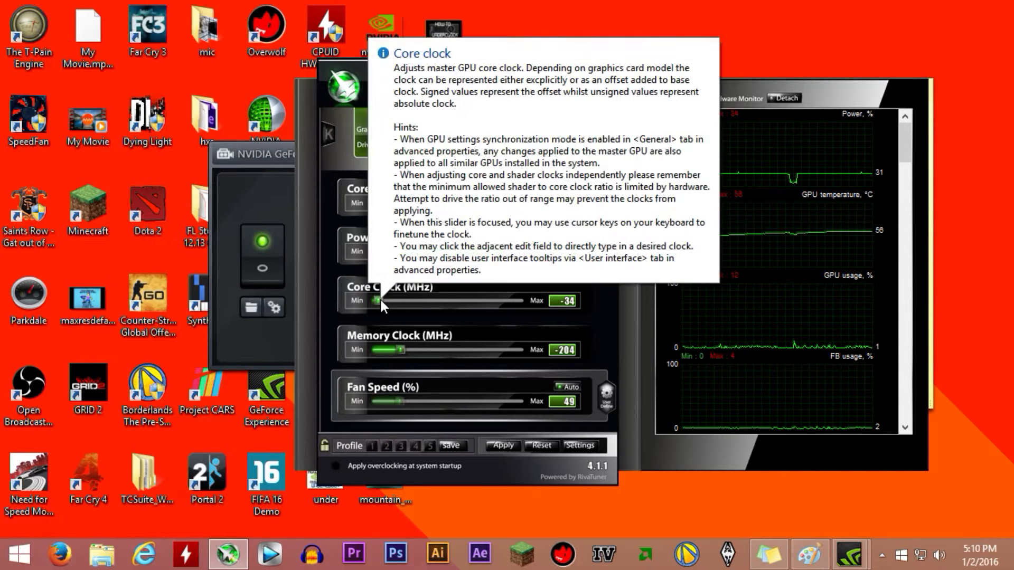
left_click(379, 298)
Lower the GTX 960 core clock offset to -90 MHz and the memory clock offset to -337 MHz
left_click_drag(380, 298, 292, 294)
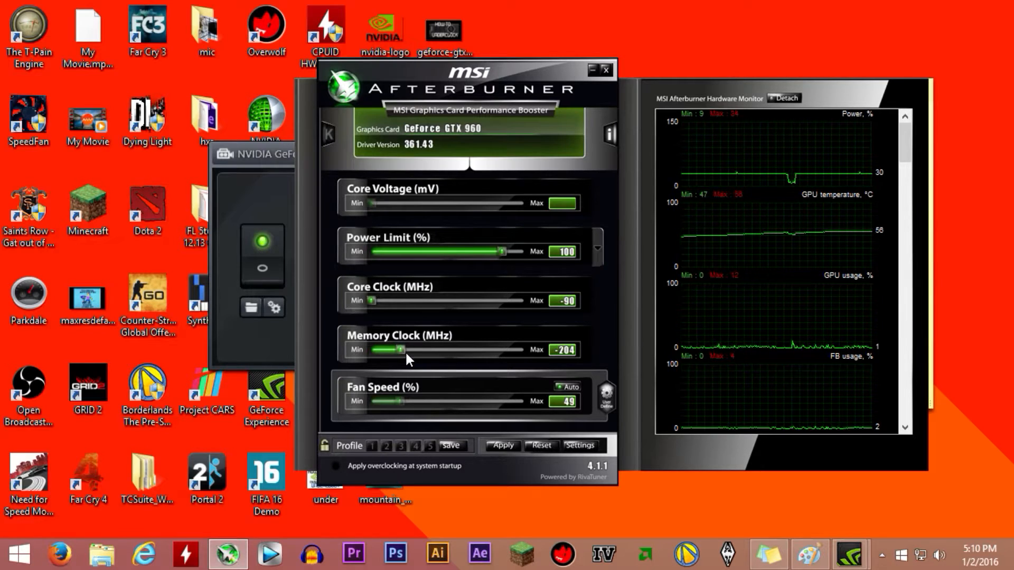
left_click_drag(402, 350, 394, 349)
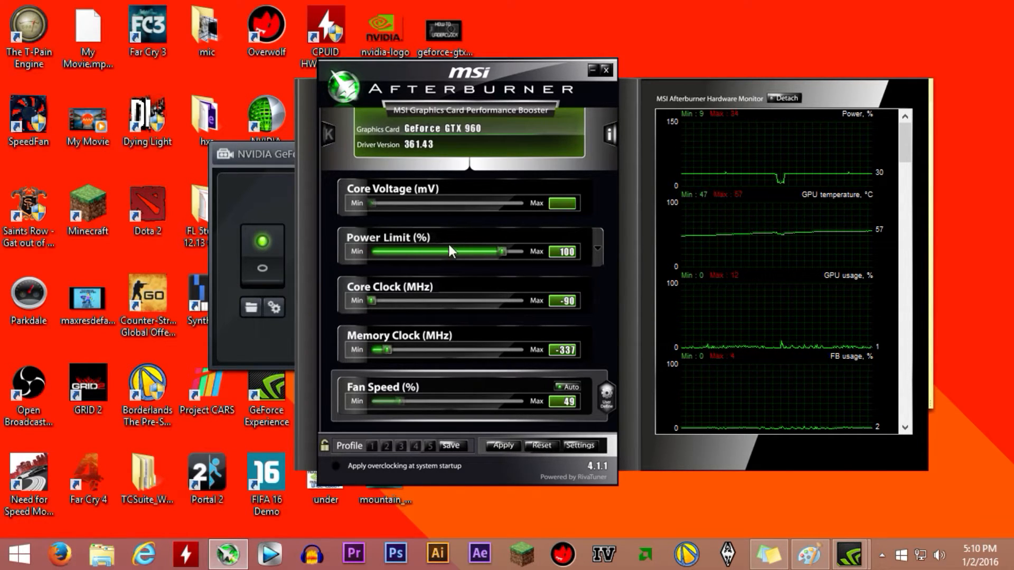
Reset both clock offsets to +0, set power limit 108% and temp limit 95 °C, then minimize Afterburner
left_click(540, 446)
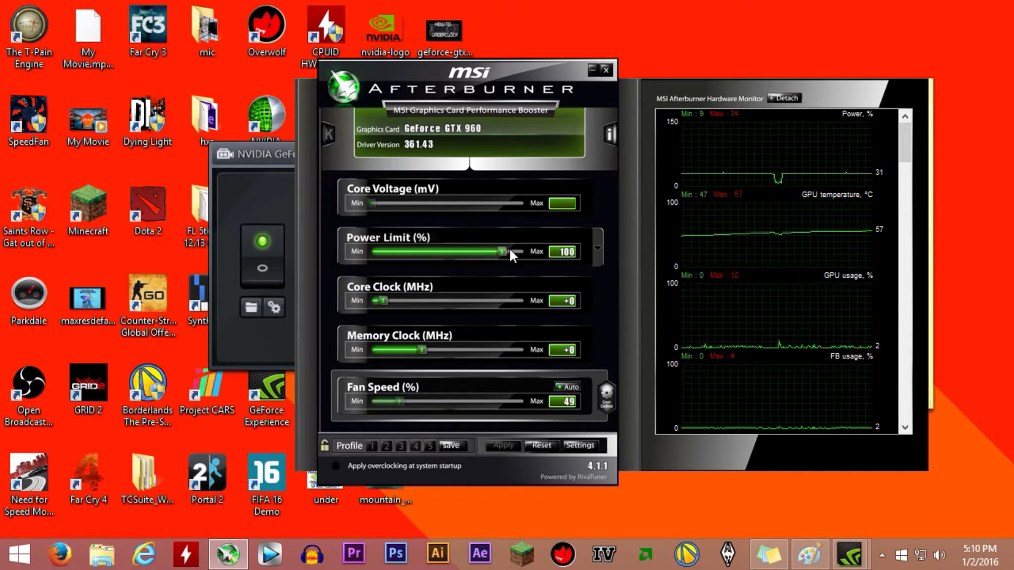
left_click_drag(499, 251, 477, 252)
left_click(600, 250)
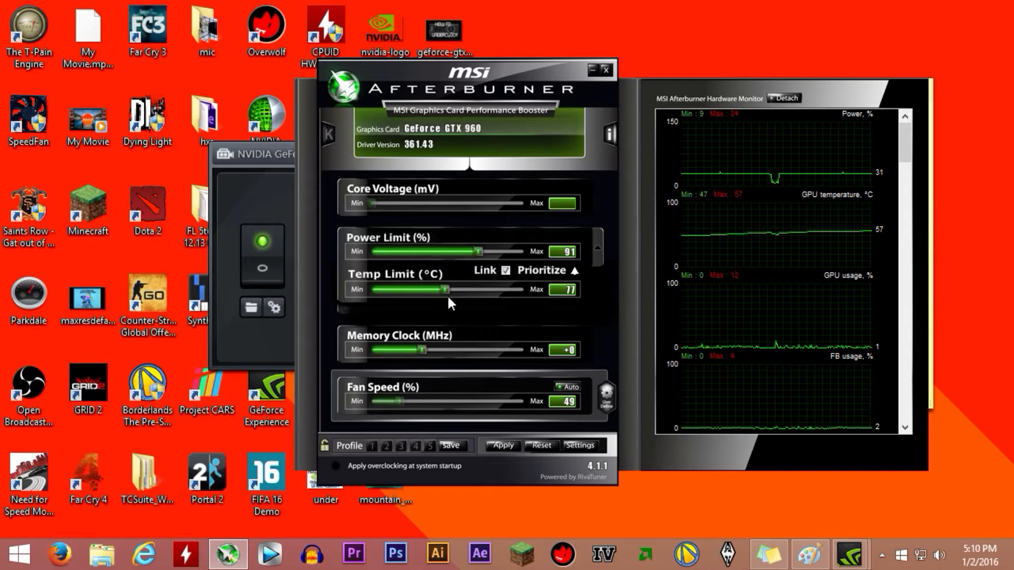
mouse_move(445, 290)
left_mouse_down()
mouse_move(400, 290)
mouse_move(522, 290)
left_mouse_up()
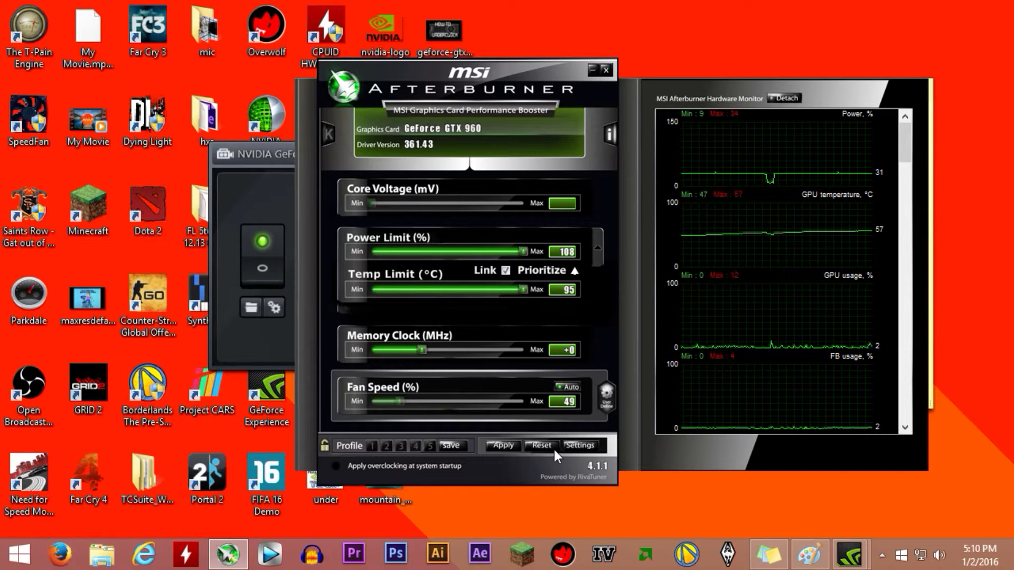
left_click(594, 70)
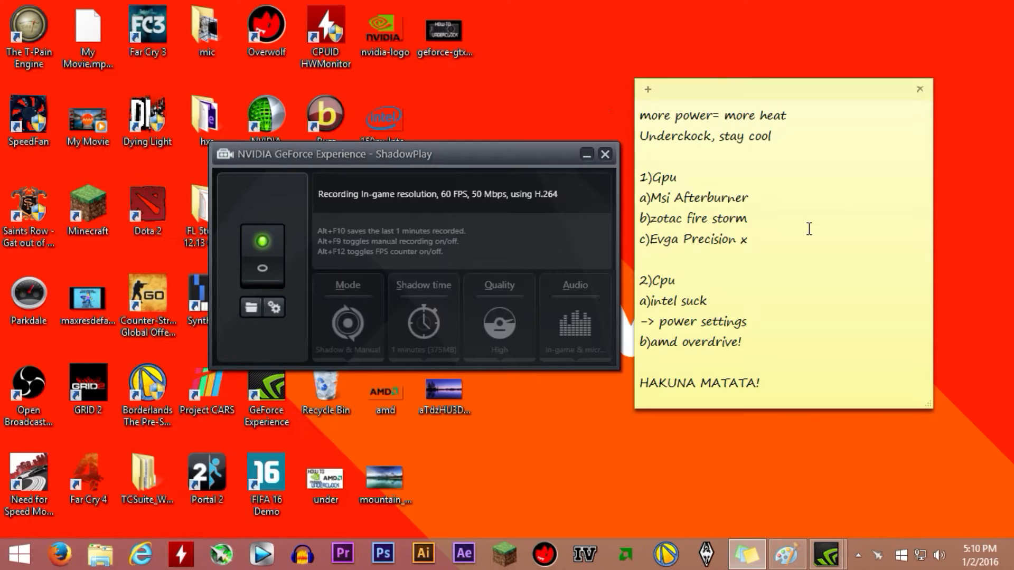
Move through the checklist note to the '2)Cpu' line and bring up Windows search
left_click(794, 242)
left_click(710, 277)
left_click(998, 162)
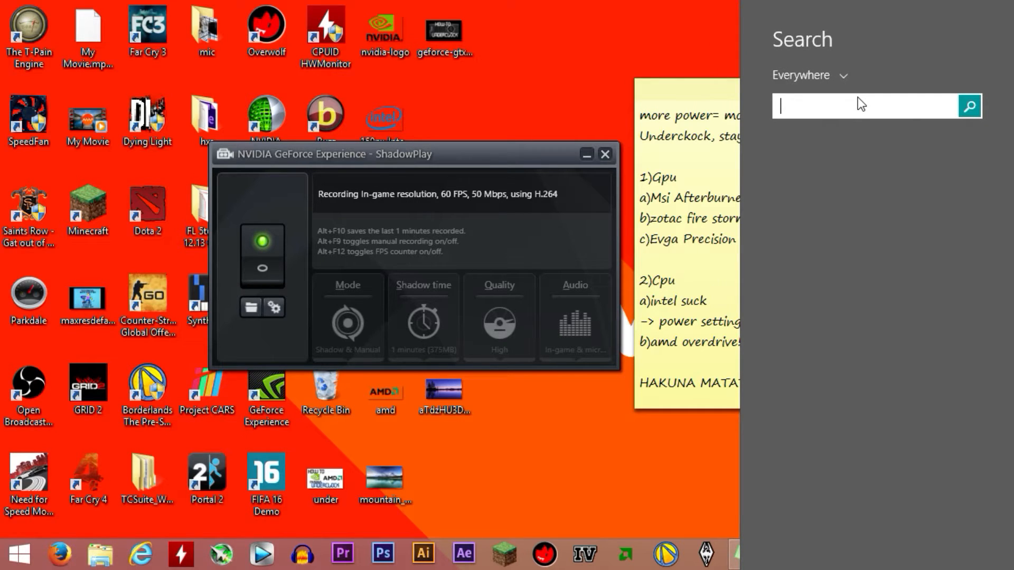
type("i")
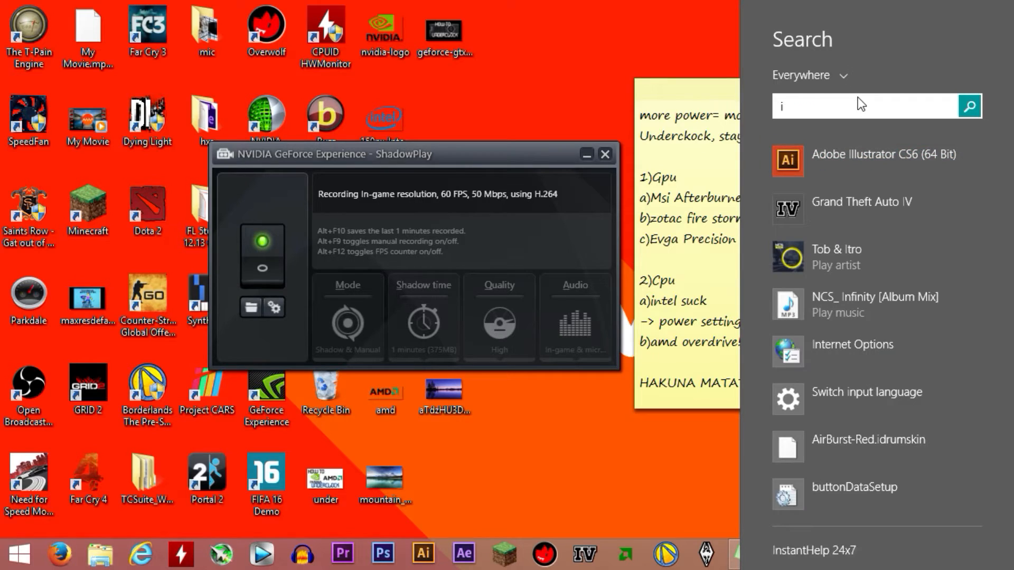
Search 'power' and open Power Options from the results
key("BackSpace")
type("po")
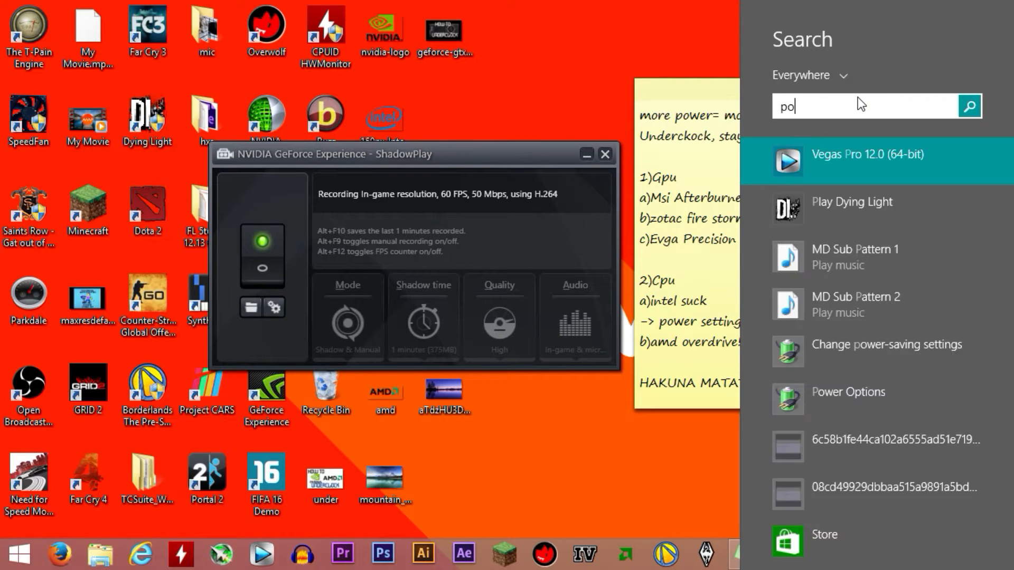
type("werShell")
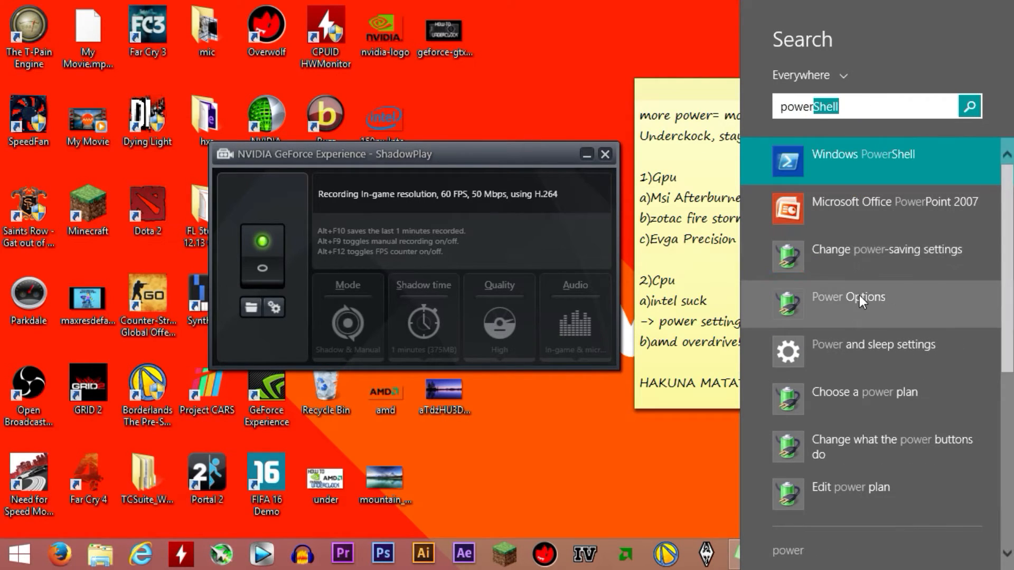
left_click(853, 248)
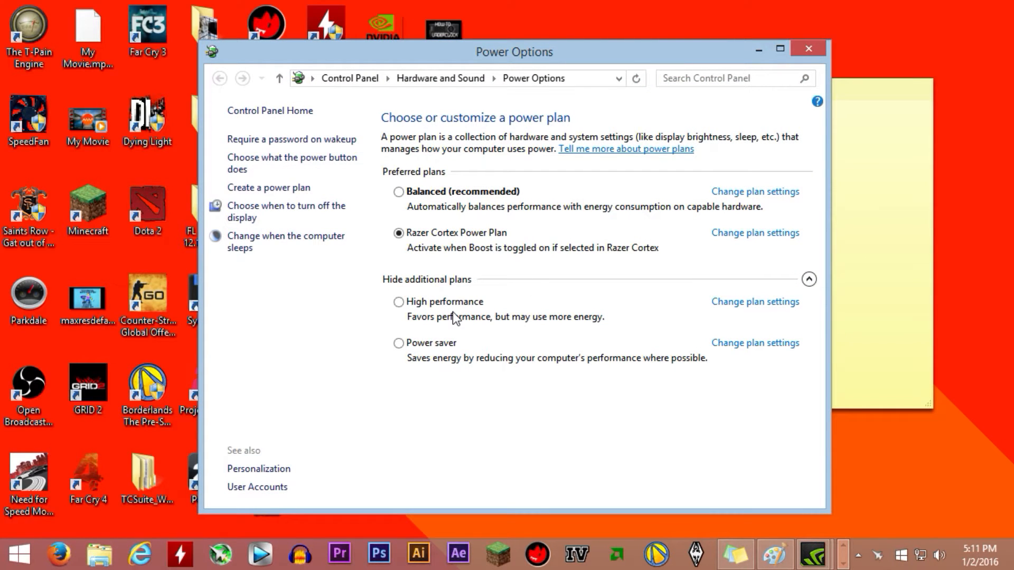
Maximize Power Options, make Power saver the active plan, peek at its settings and return to the plan list
left_click(780, 50)
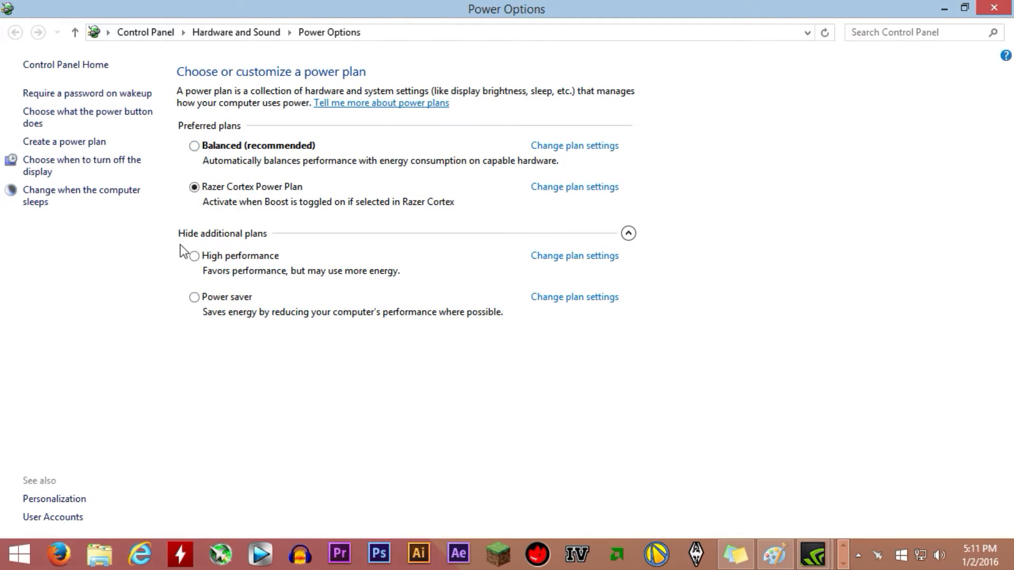
left_click(212, 259)
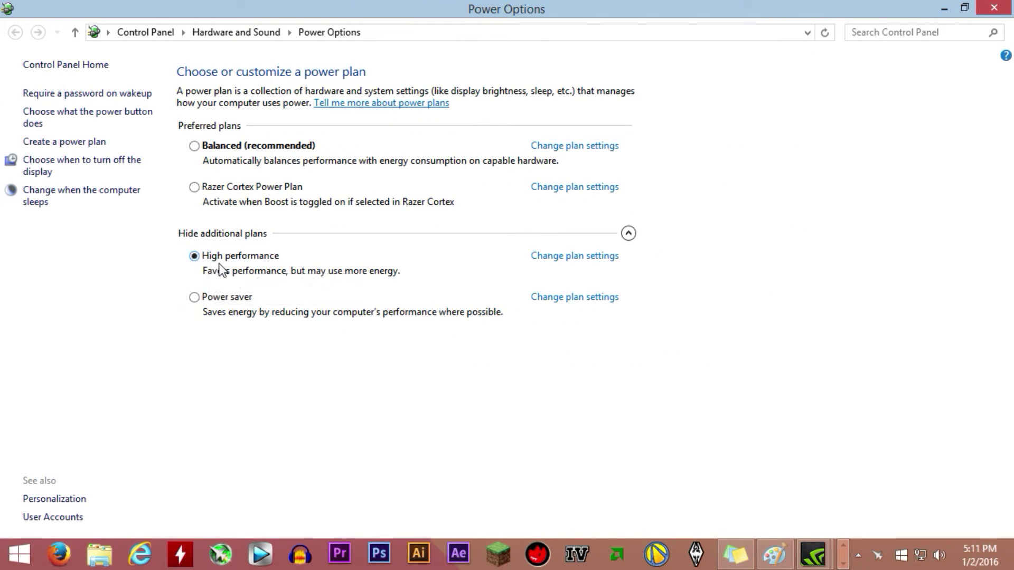
left_click(226, 298)
left_click(575, 297)
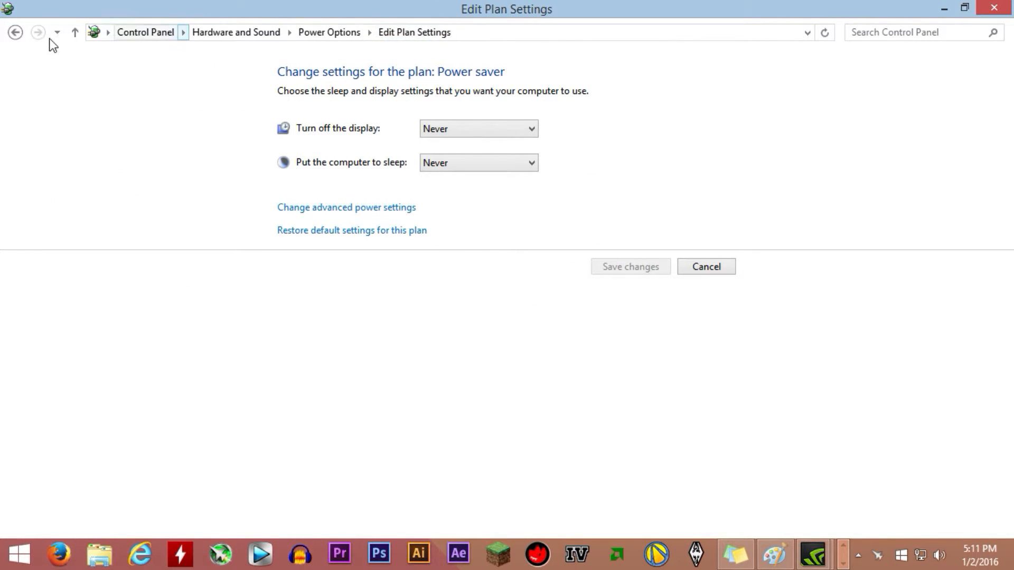
left_click(14, 32)
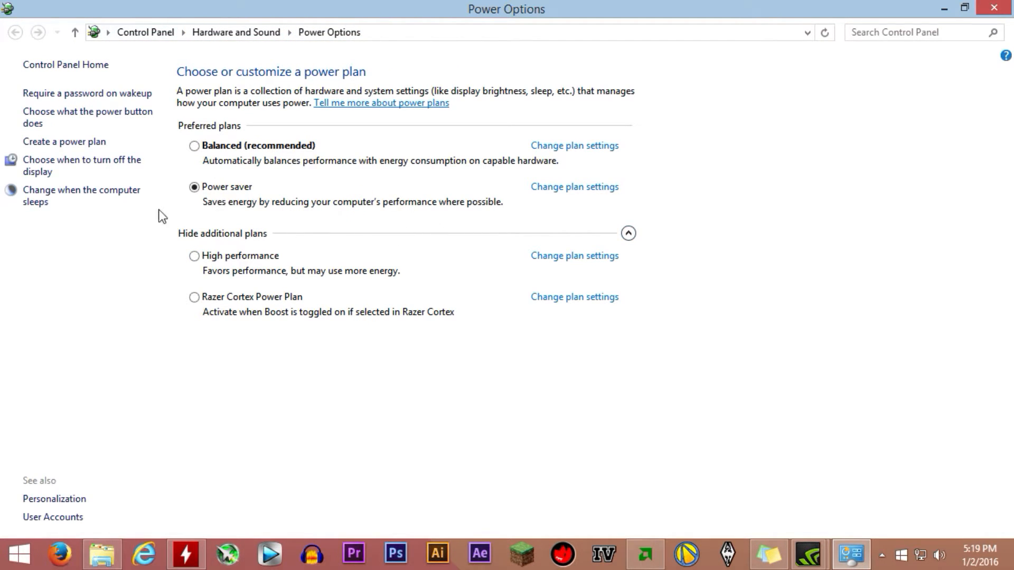
Open the Power saver plan's advanced power settings dialog and move it into view
left_click(585, 191)
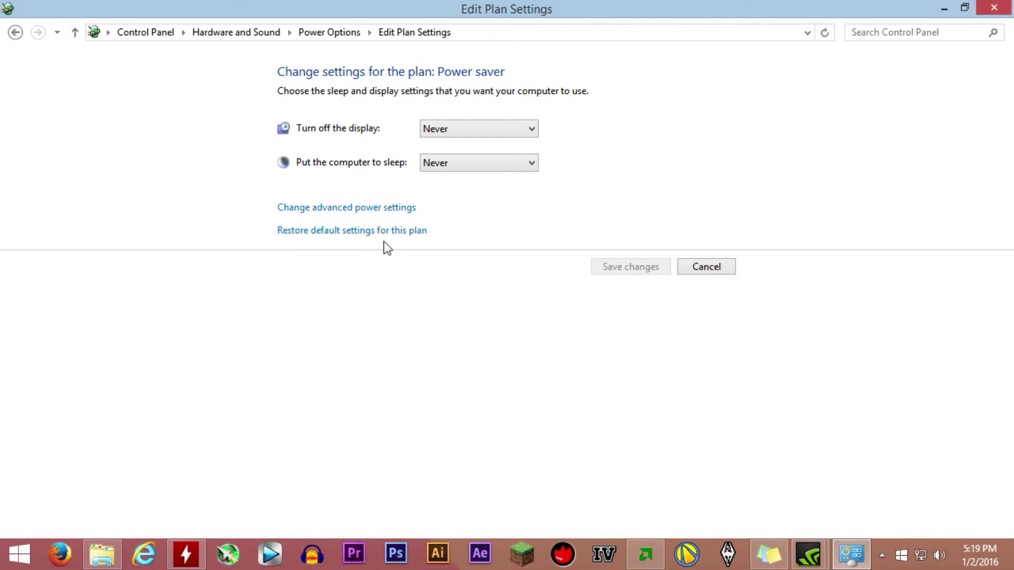
left_click(328, 211)
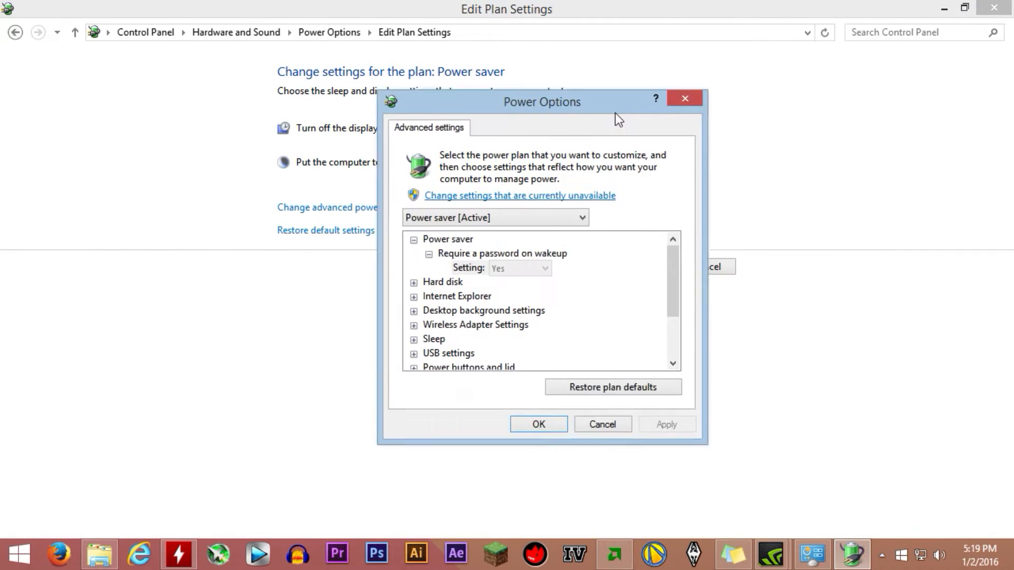
left_click_drag(390, 103, 511, 70)
scroll(558, 253, "down", 3)
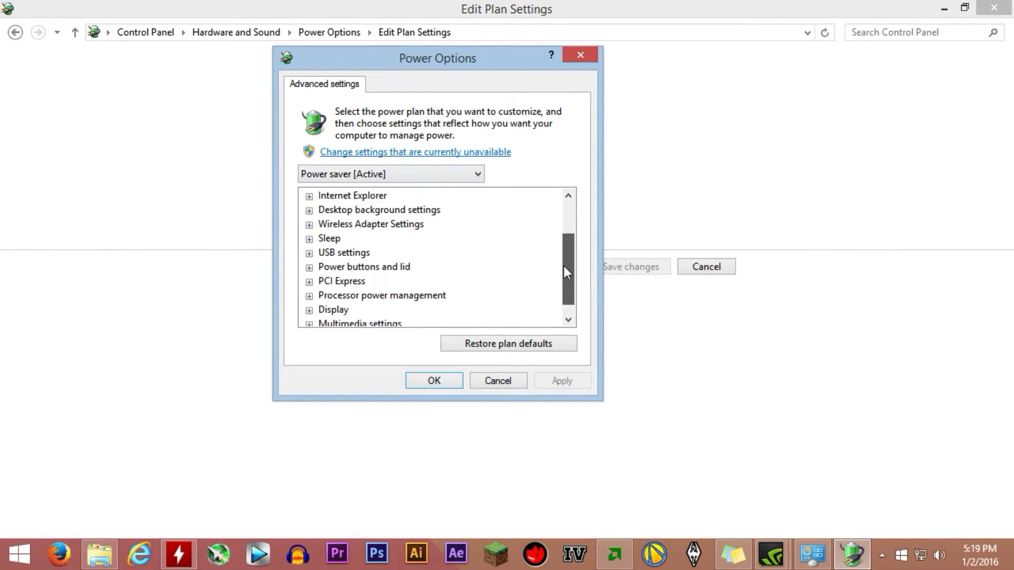
scroll(515, 278, "down", 2)
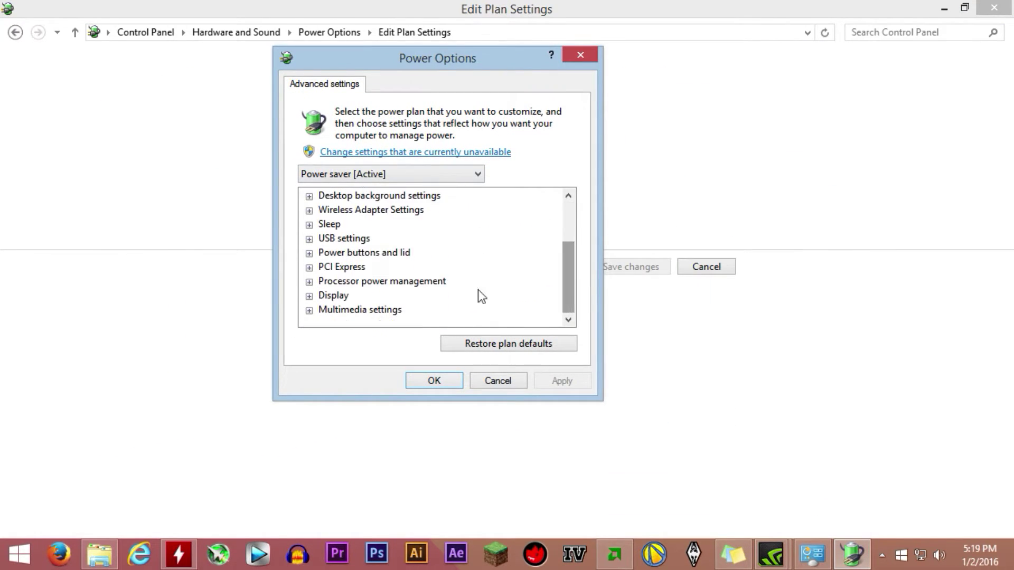
Under Processor power management, set Minimum processor state to 50%
left_click(309, 281)
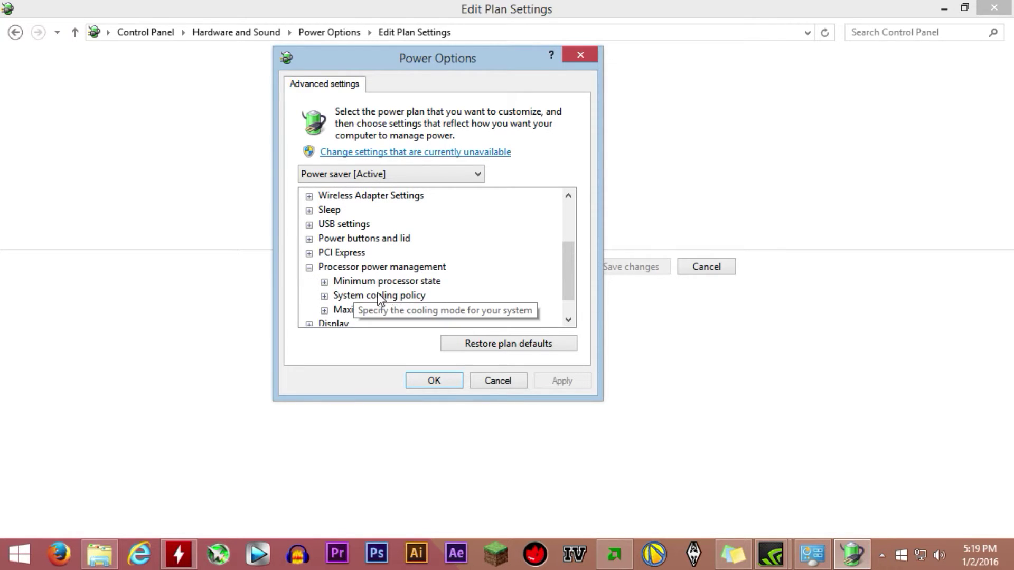
left_click(325, 310)
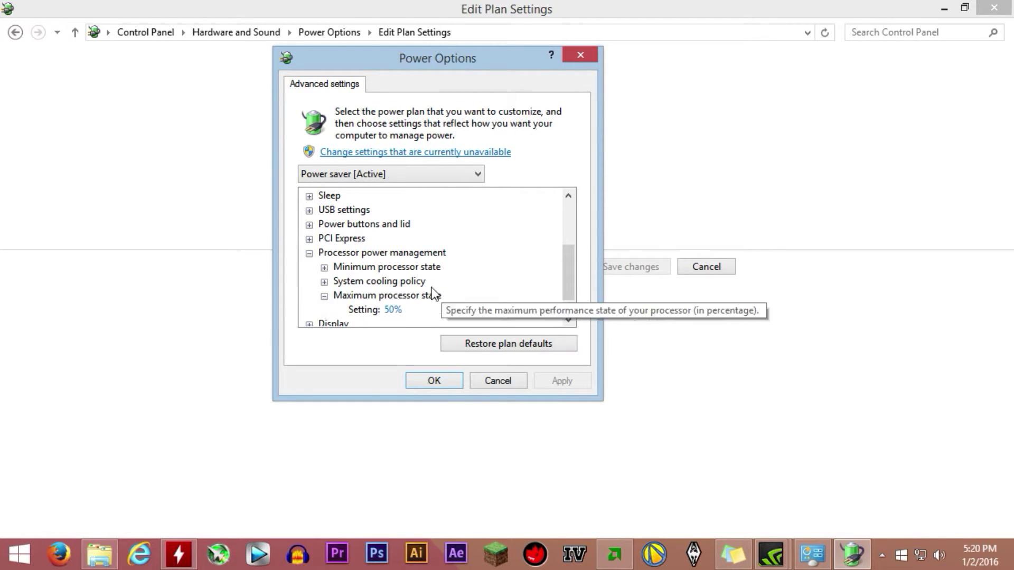
left_click(324, 267)
scroll(506, 294, "down", 3)
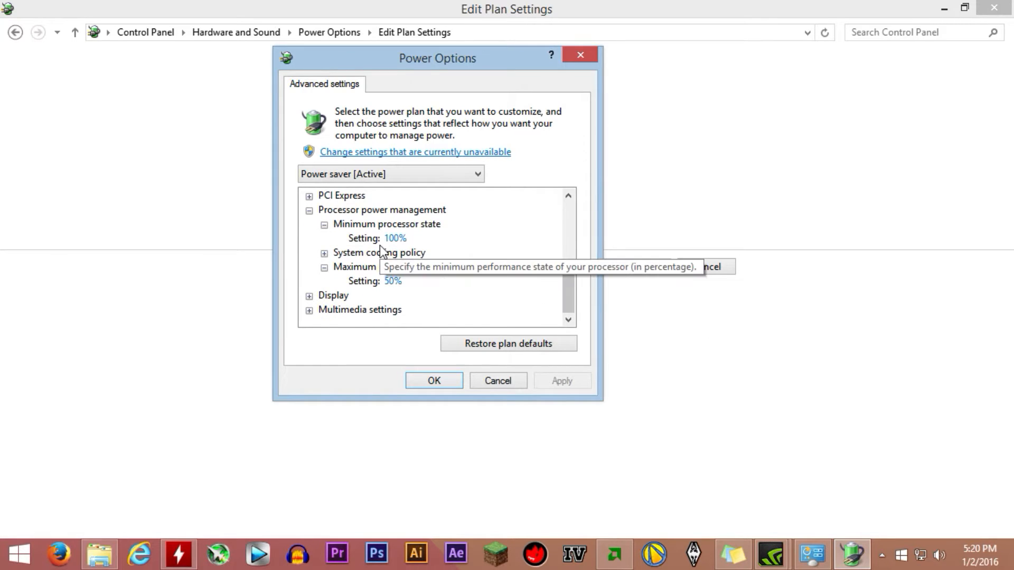
left_click(394, 238)
left_click_drag(431, 238, 395, 240)
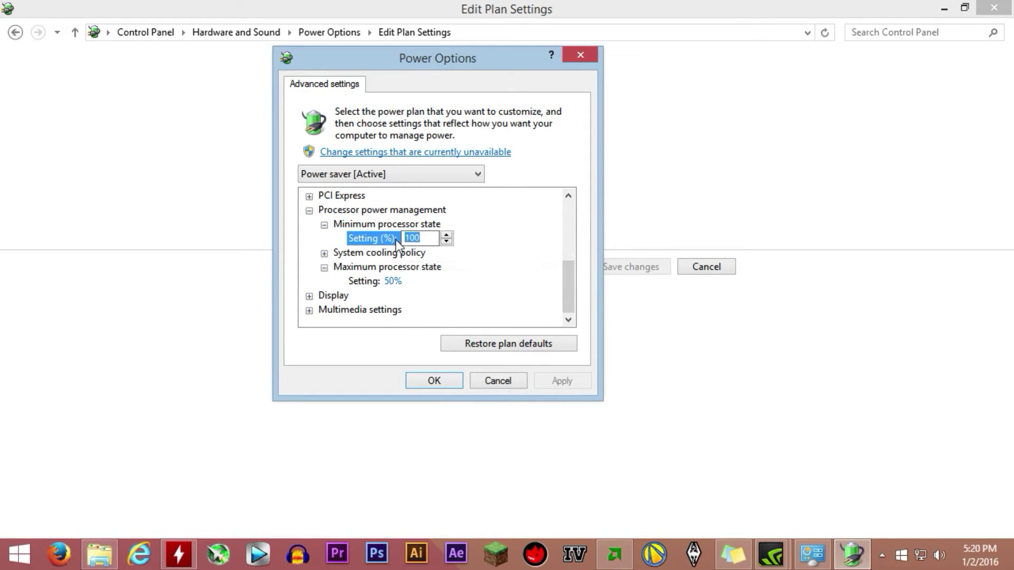
type("50")
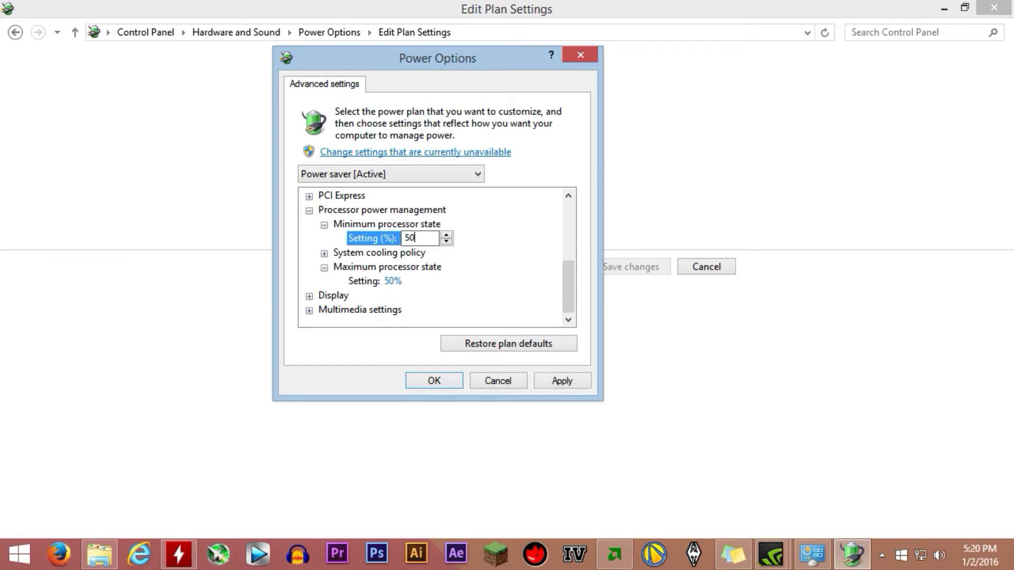
left_click(379, 253)
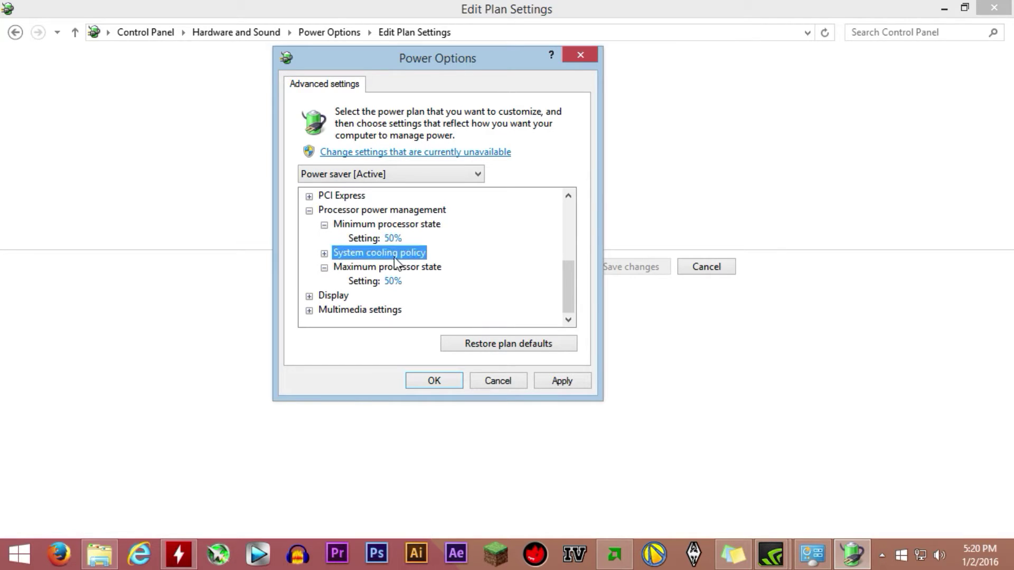
Toggle System cooling policy between Active and Passive, leaving it on Passive
left_click(324, 254)
mouse_move(379, 252)
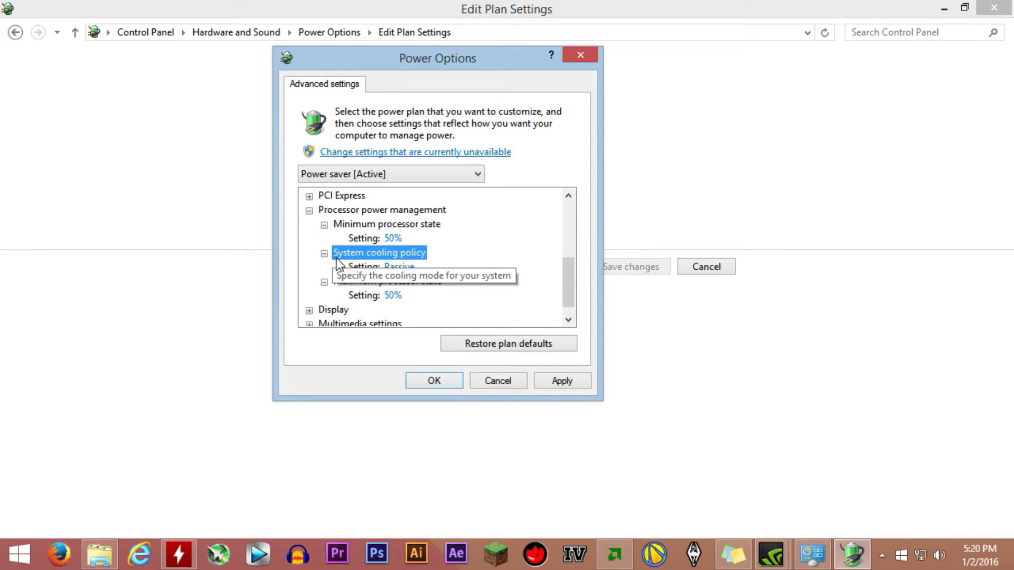
left_click(400, 266)
left_click(440, 267)
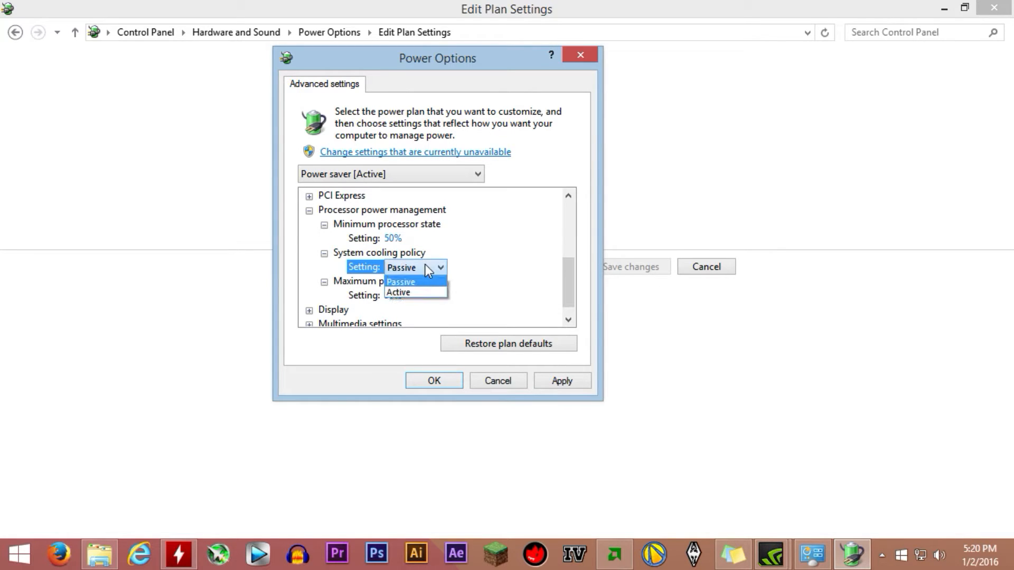
left_click(413, 290)
left_click(413, 268)
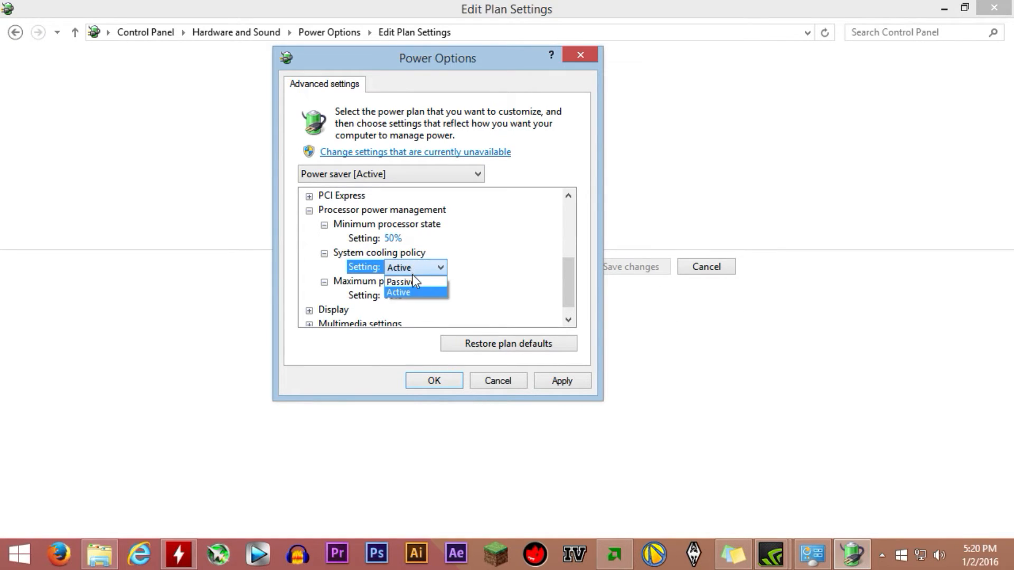
left_click(413, 281)
left_click(420, 293)
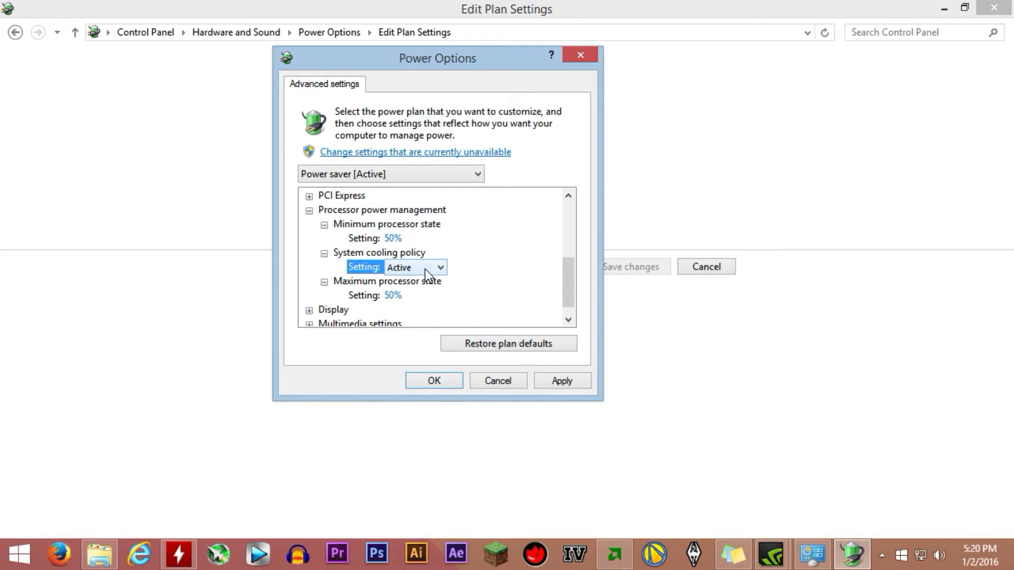
left_click(425, 268)
left_click(409, 283)
left_click(309, 211)
Under PCI Express, set Link State Power Management to Off
left_click(309, 268)
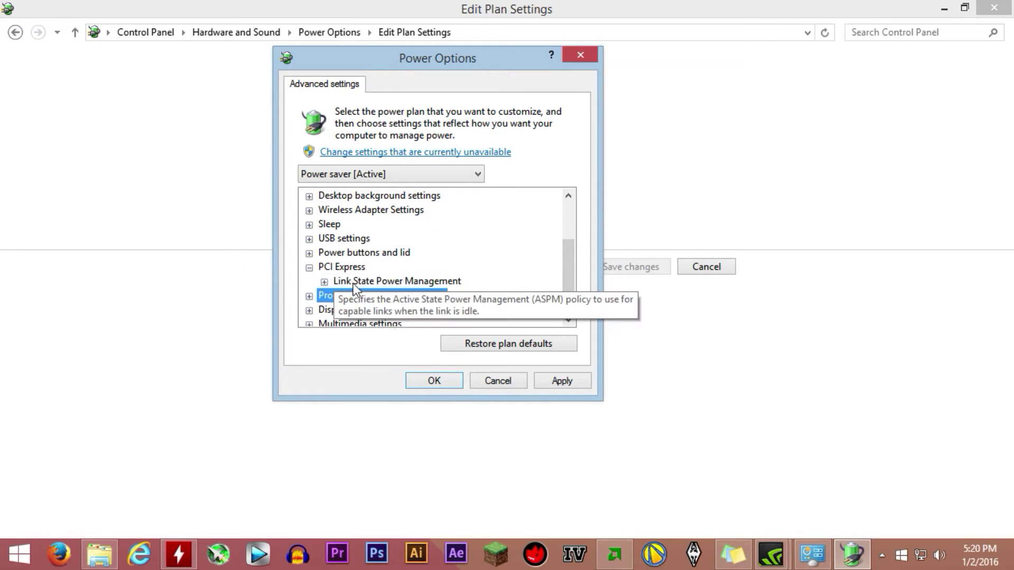
left_click(324, 280)
left_click(432, 295)
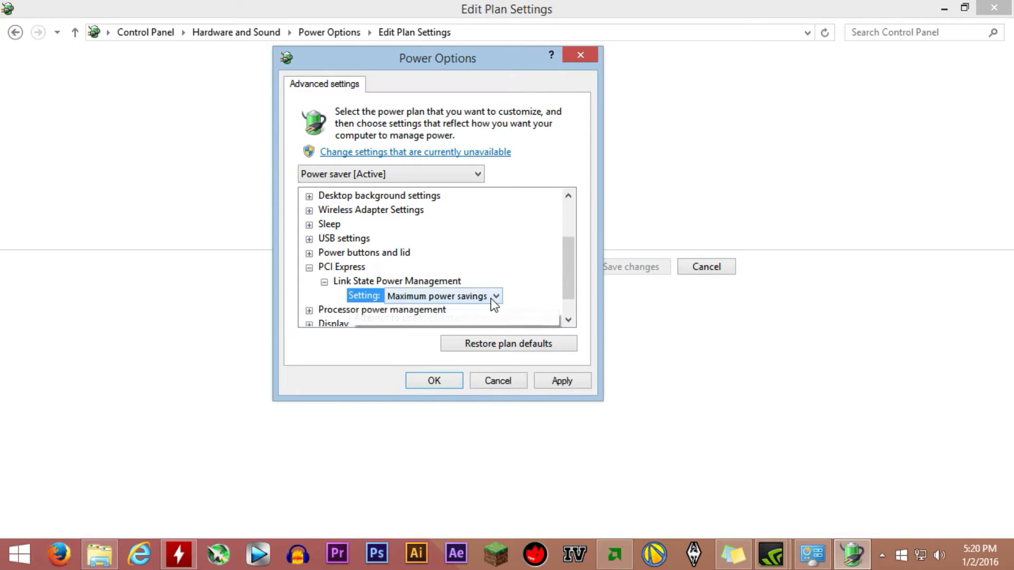
left_click(491, 299)
left_click(418, 308)
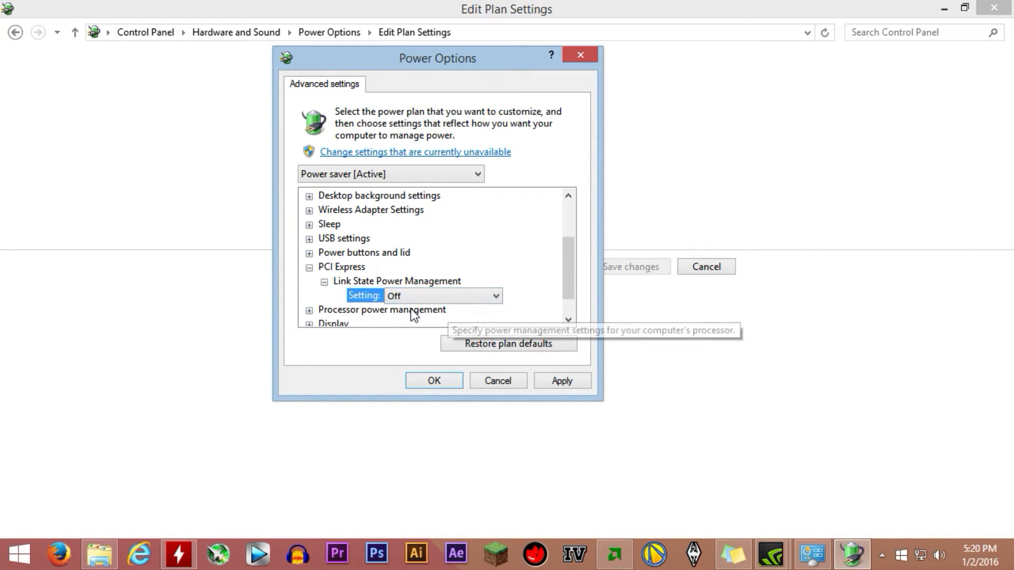
left_click(324, 281)
left_click(324, 282)
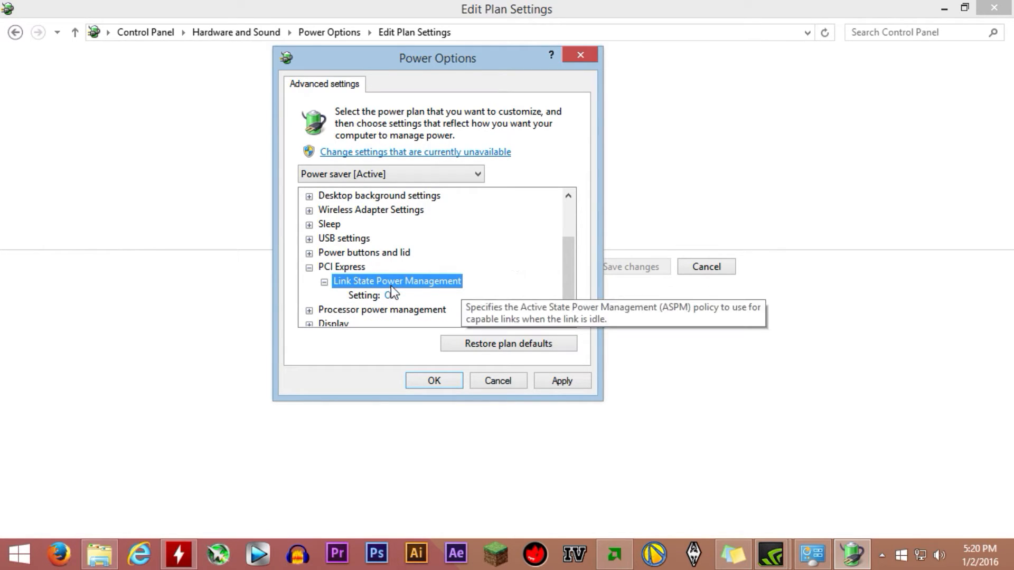
left_click(310, 266)
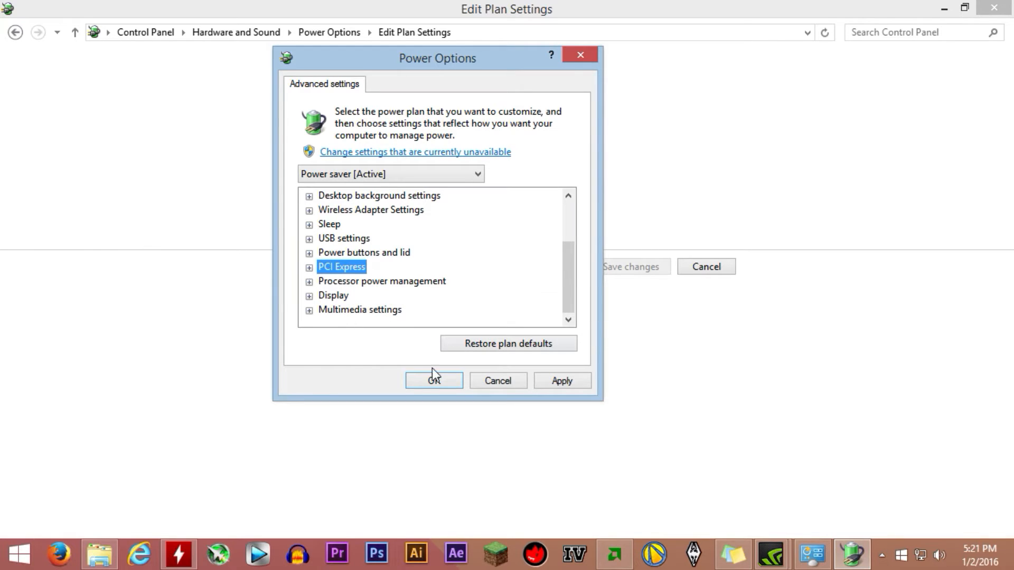
Apply the power settings and check the FX-8350 core clocks near 4018 MHz in HWMonitor
left_click(557, 380)
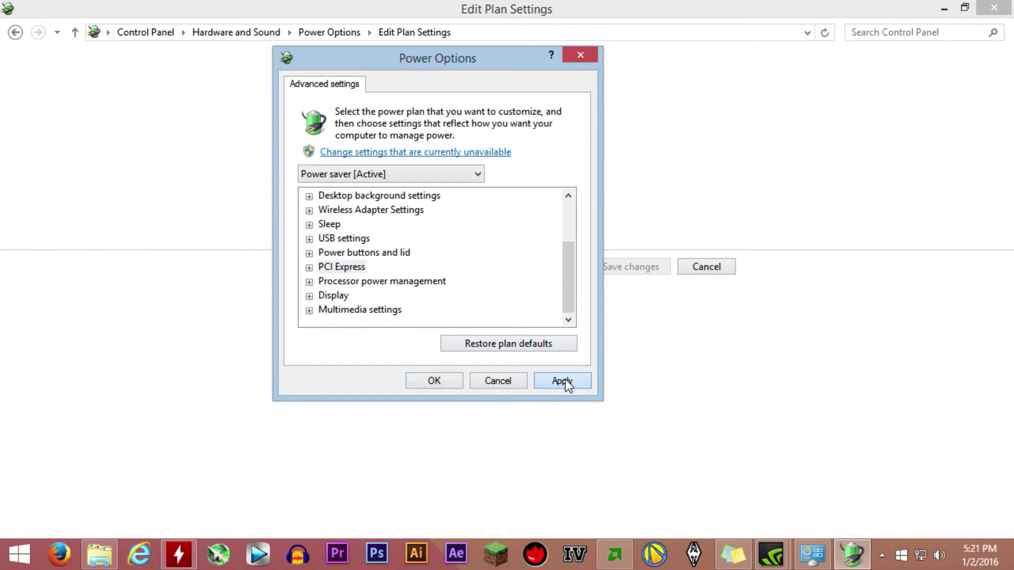
left_click(176, 554)
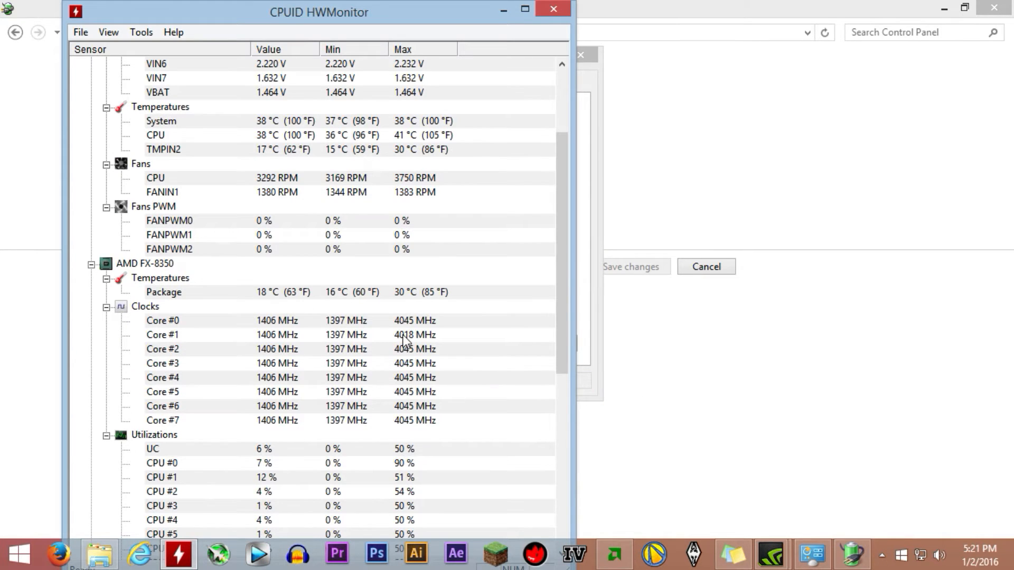
left_click(502, 9)
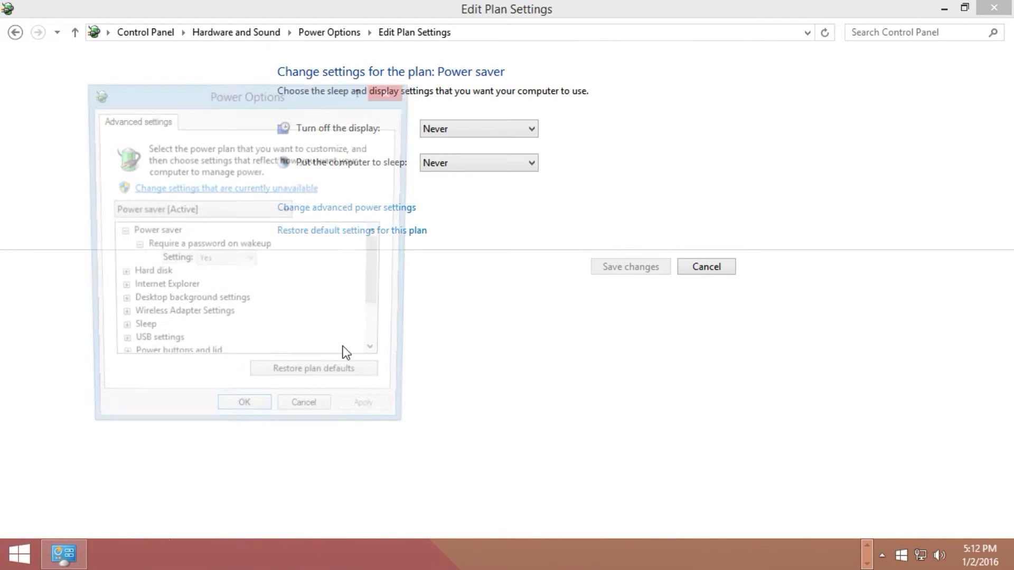
scroll(238, 301, "down", 1)
Revisit the minimum processor state value, recheck HWMonitor readings, then minimize the power plan window
left_click(119, 317)
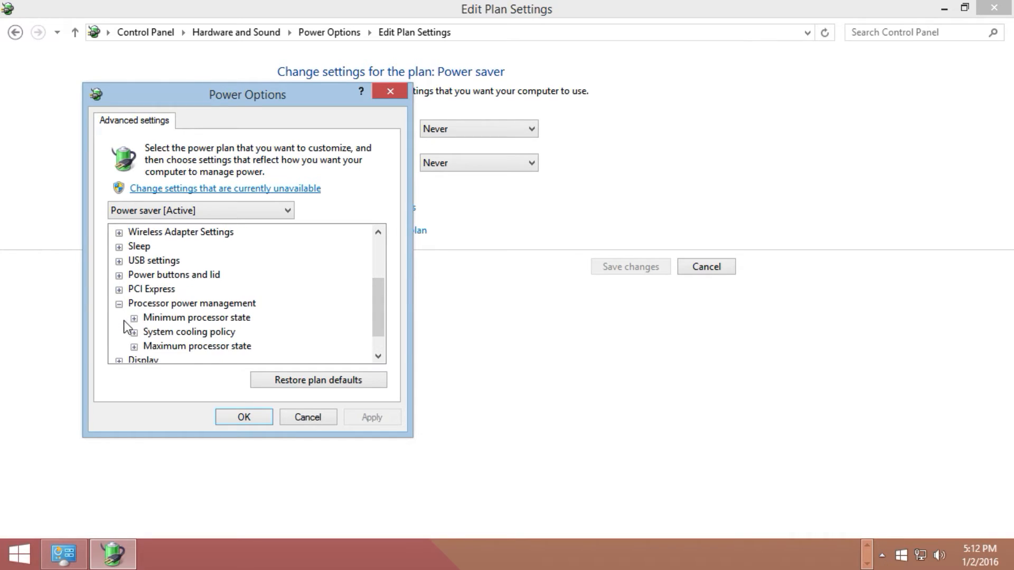
left_click(134, 317)
left_click(193, 332)
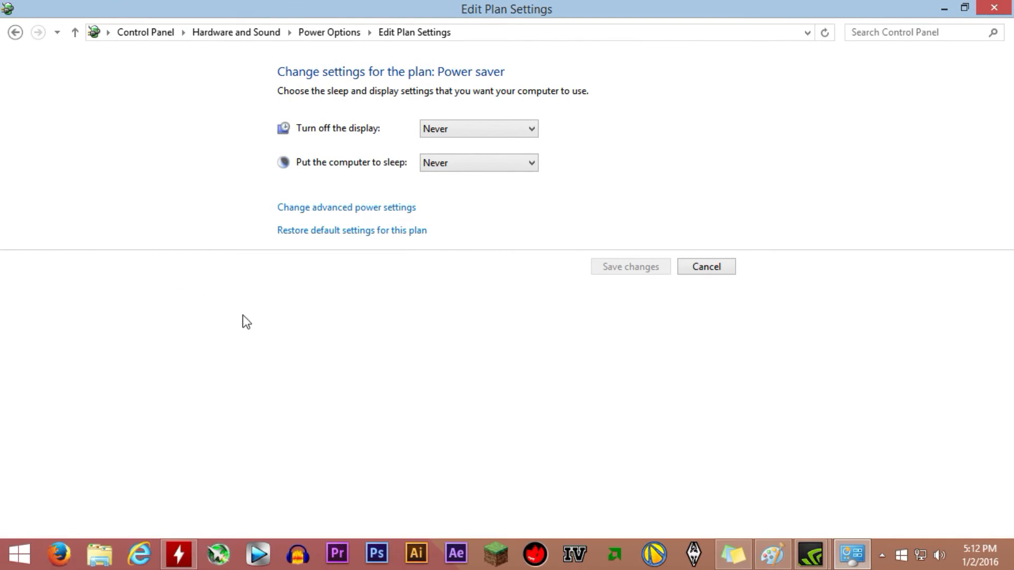
left_click(178, 554)
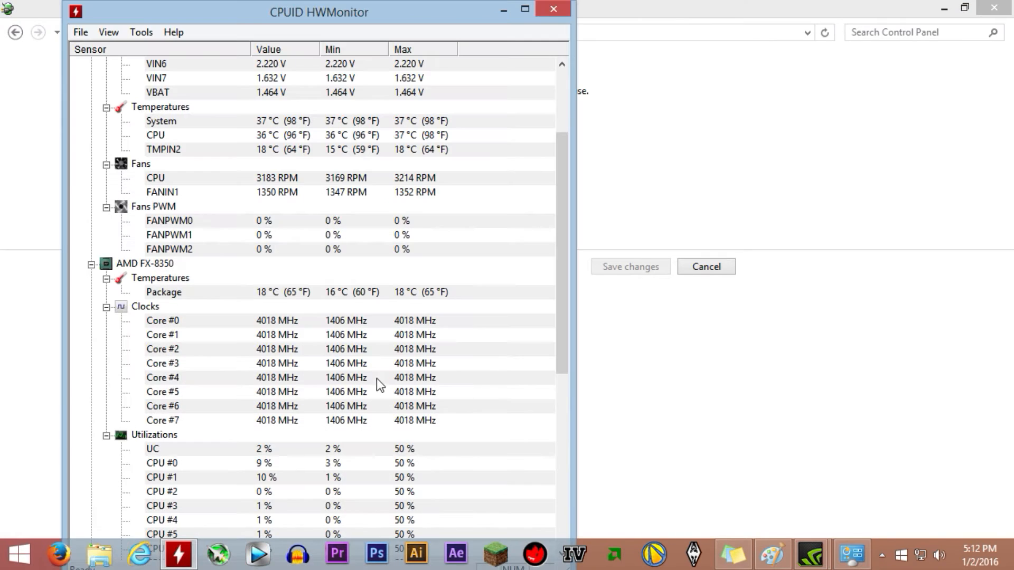
left_click(503, 11)
left_click(852, 554)
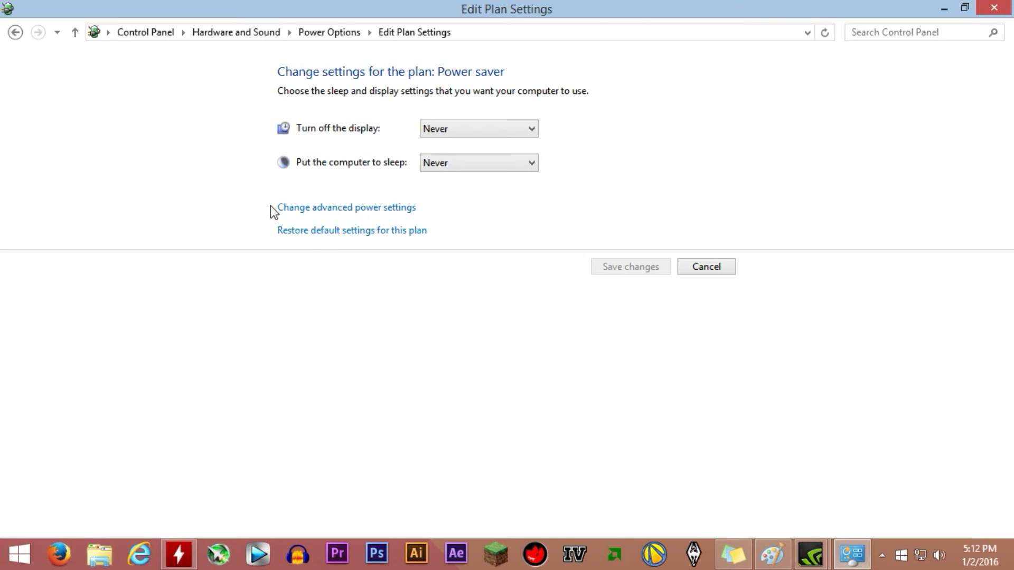
Reopen and close the advanced power settings, then select the 'amd overdrive!' line in the checklist note
left_click(302, 207)
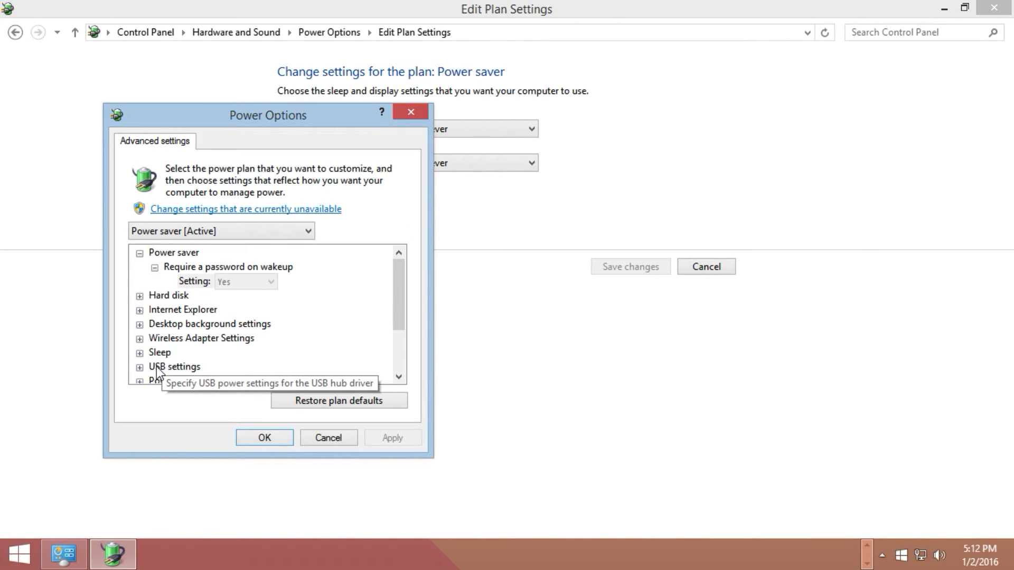
left_click(173, 366)
scroll(173, 366, "down", 3)
left_click(408, 112)
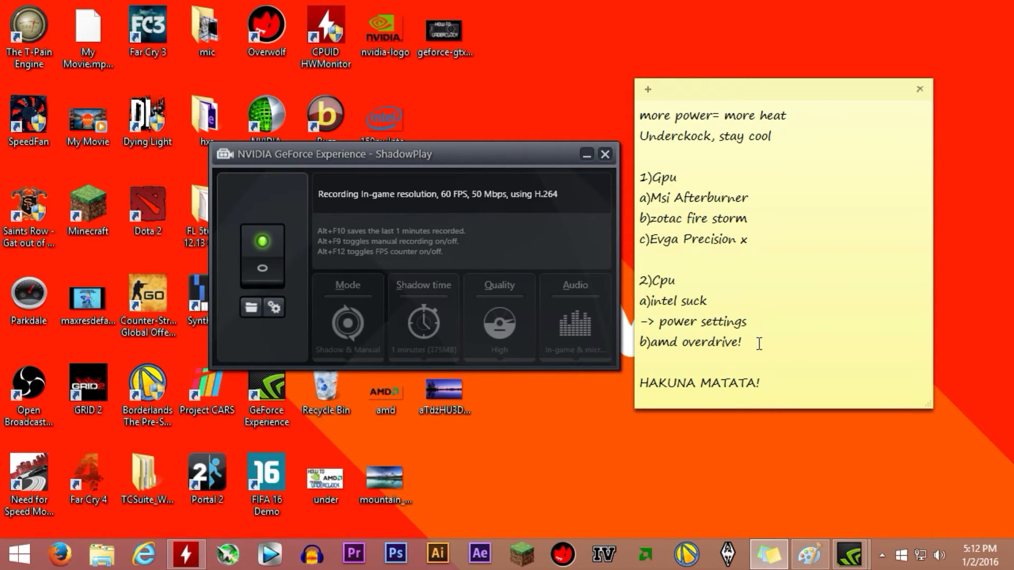
left_click_drag(745, 341, 638, 342)
Launch AMD OverDrive, accept UAC and the overclocking warning, and go to Clock/Voltage
left_click(790, 341)
left_click(646, 554)
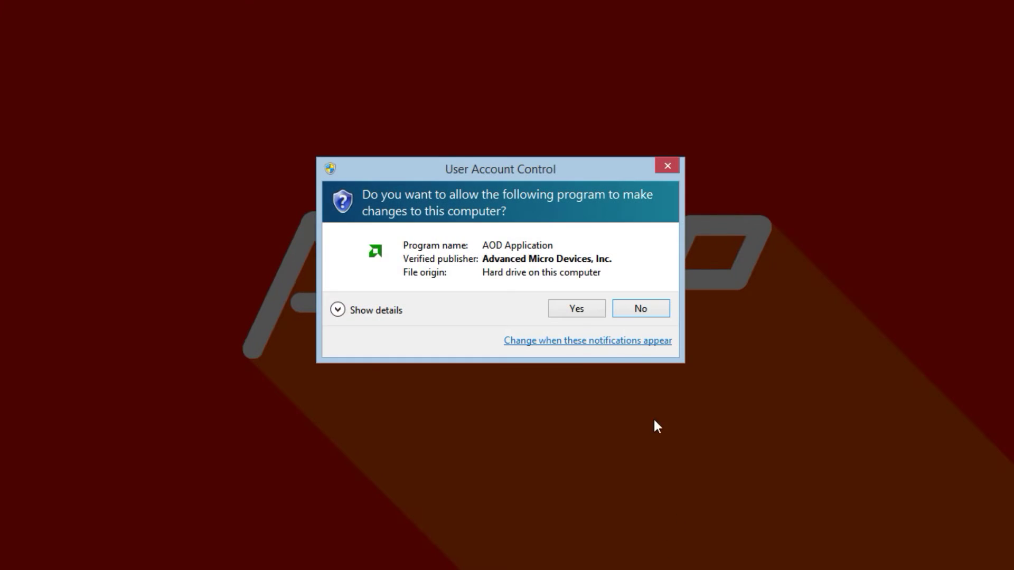
left_click(585, 310)
left_click(479, 394)
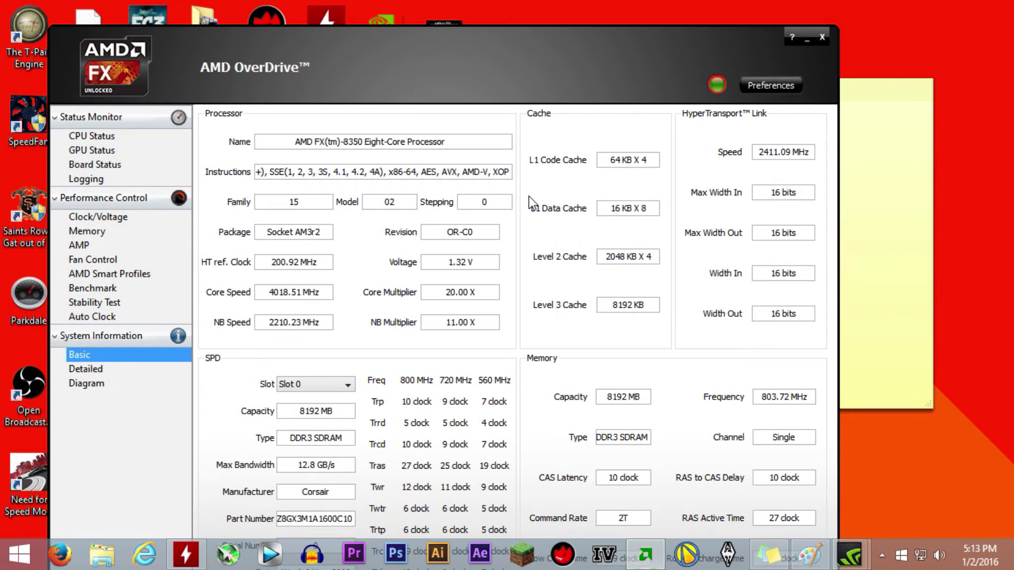
left_click_drag(484, 71, 512, 35)
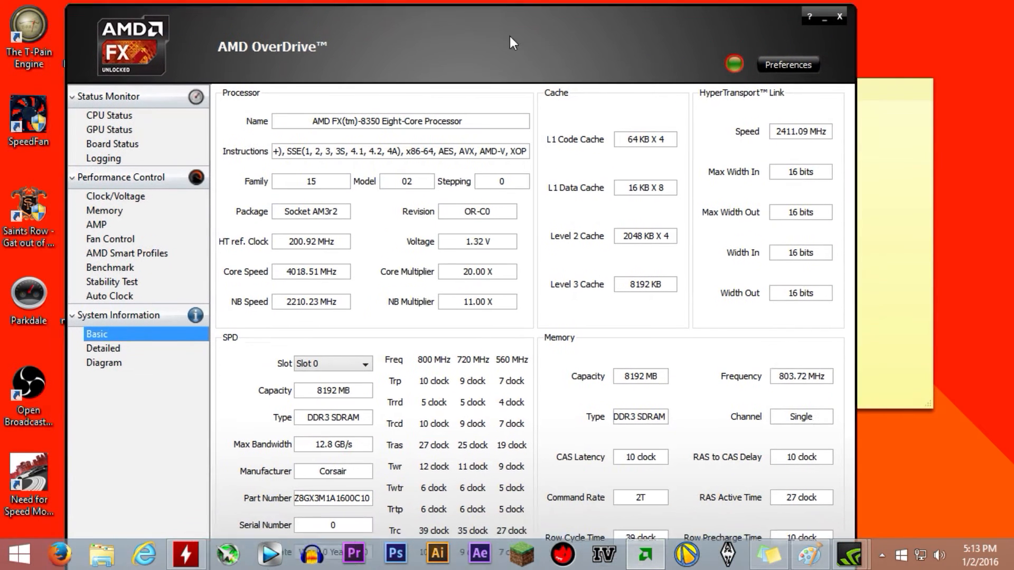
left_click(150, 182)
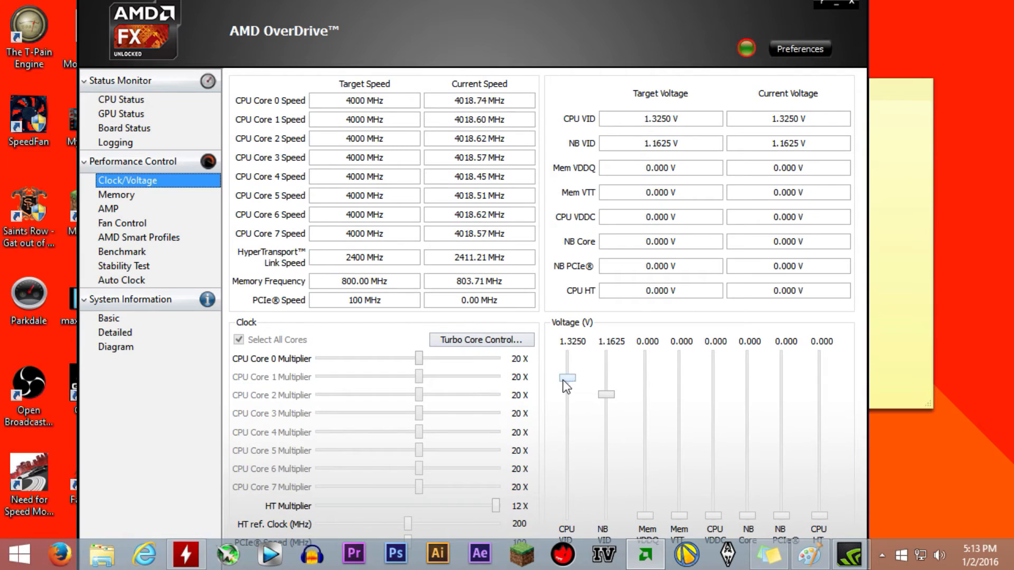
In Turbo Core Control, leave Enable Turbo Core unchecked and confirm with OK
left_click(498, 343)
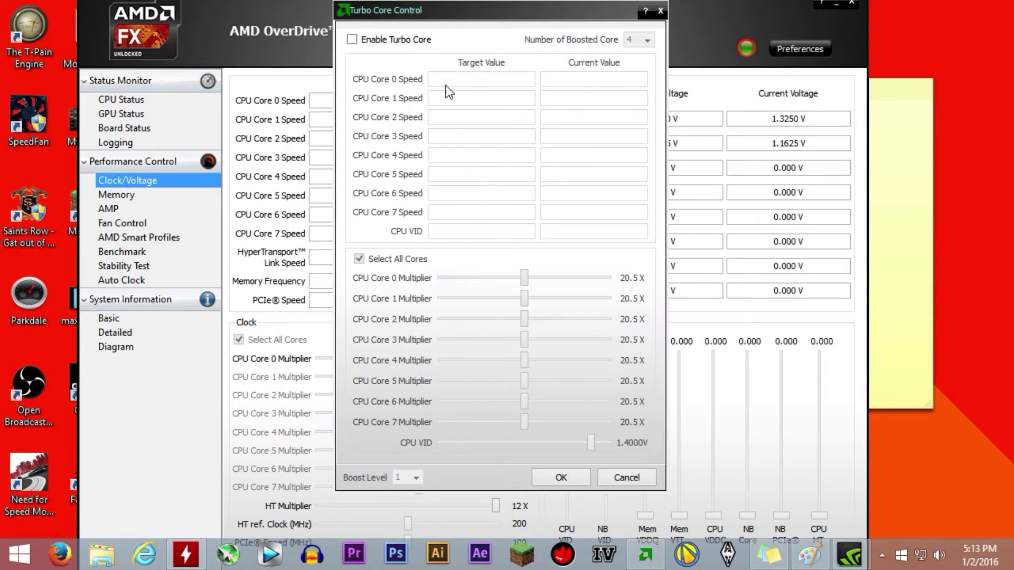
left_click(373, 42)
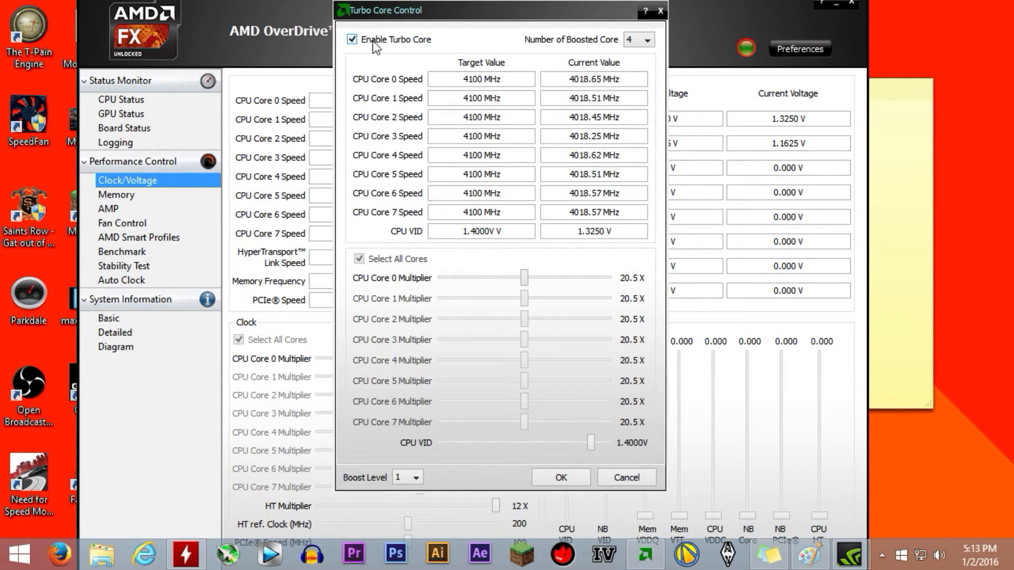
left_click(374, 42)
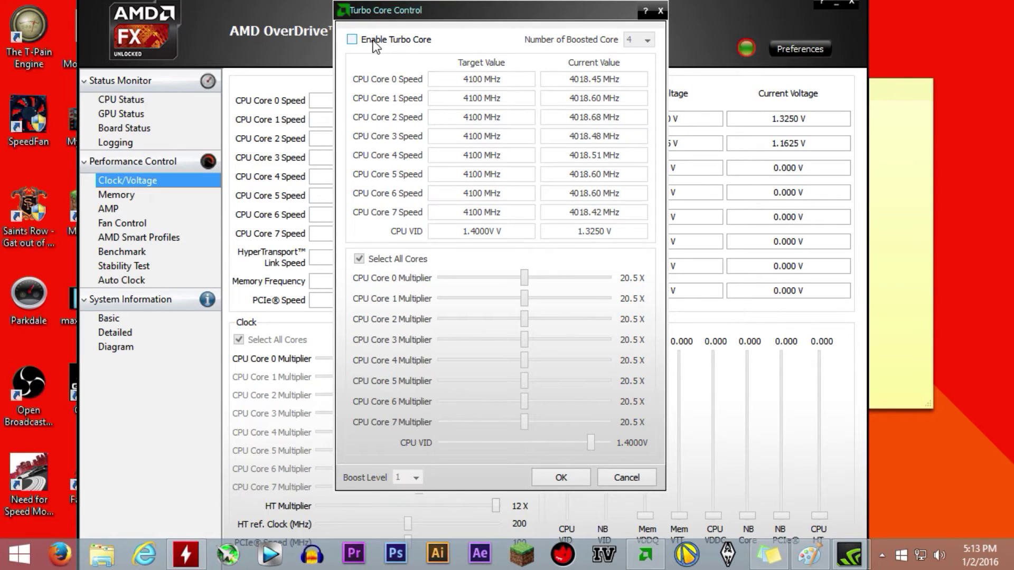
left_click(566, 480)
left_click_drag(585, 46, 729, 33)
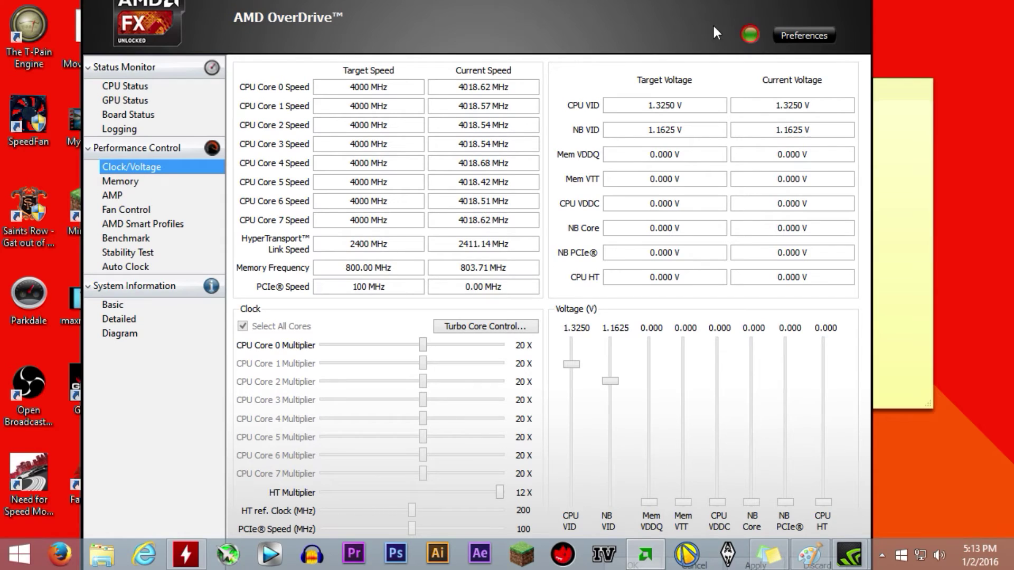
Lower the core multiplier to 17.5X at 1.3000 V, apply, and accept the warning
left_click_drag(607, 38, 615, 27)
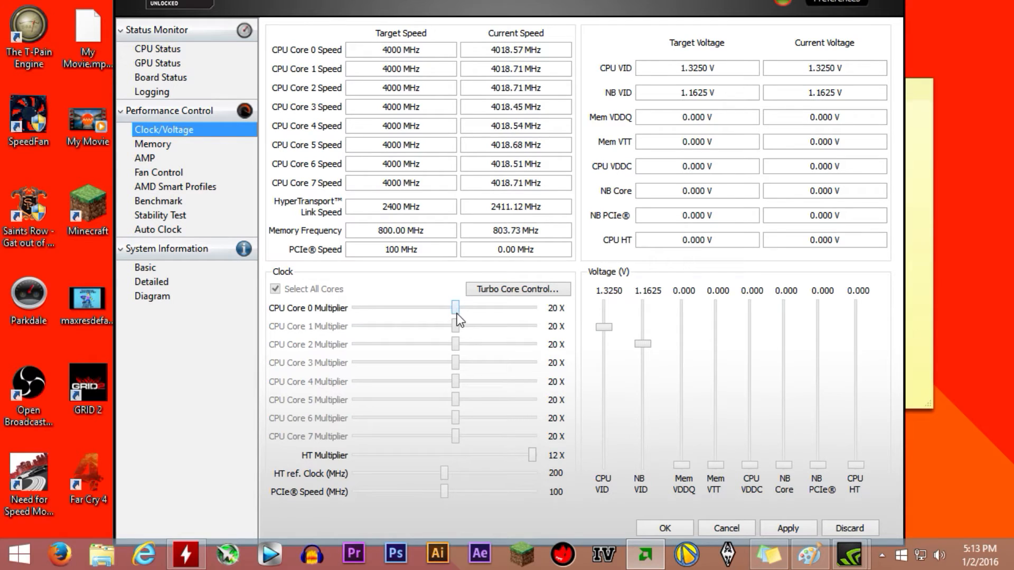
left_click_drag(455, 306, 440, 308)
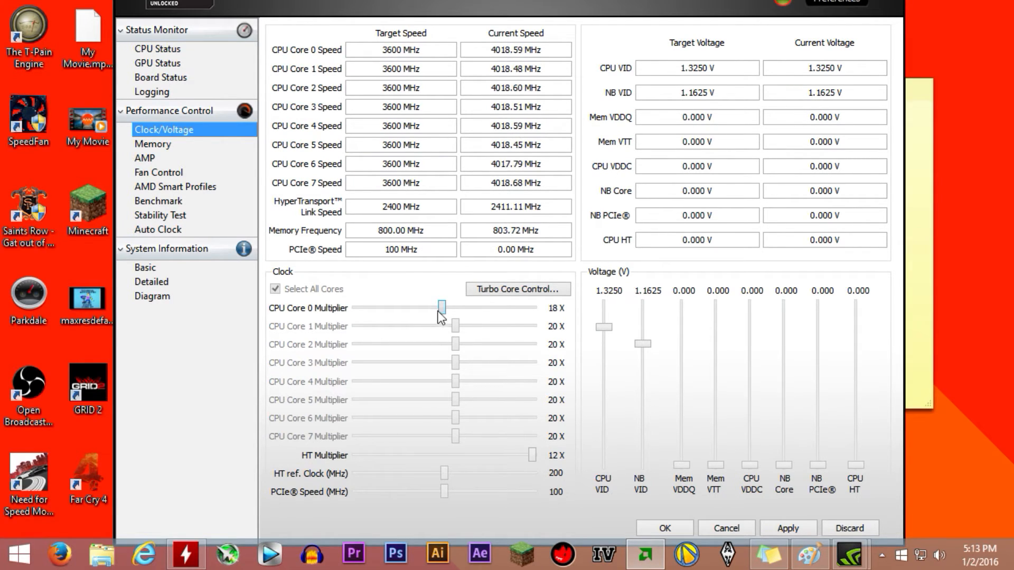
mouse_move(441, 307)
left_mouse_down()
mouse_move(426, 307)
mouse_move(441, 308)
left_mouse_up()
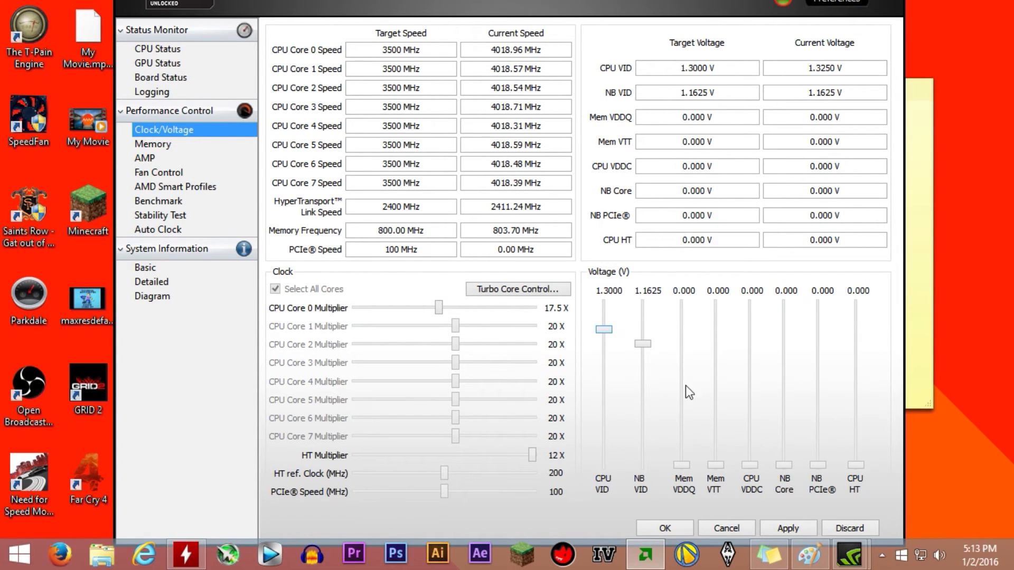
left_click(787, 529)
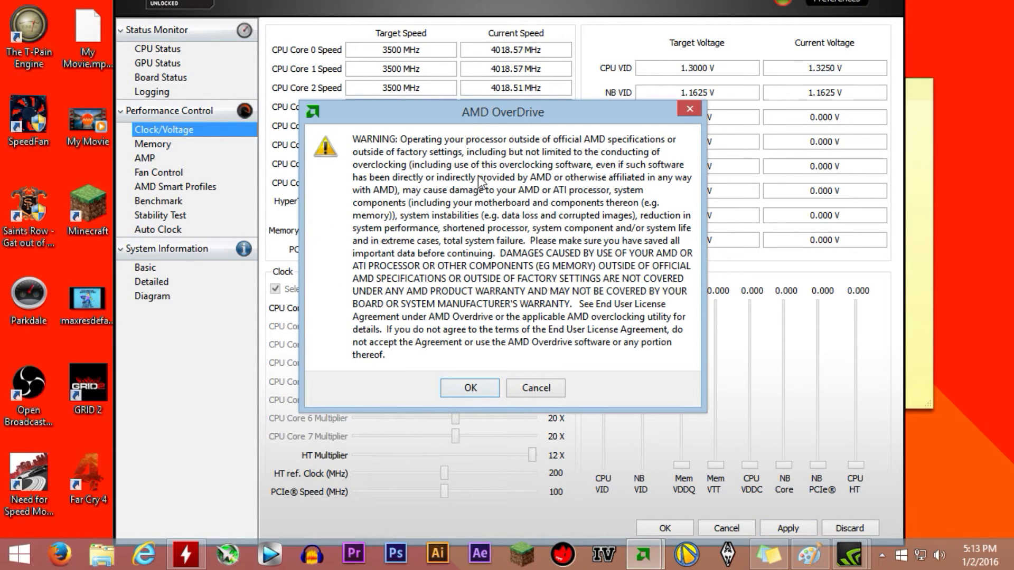
left_click(470, 388)
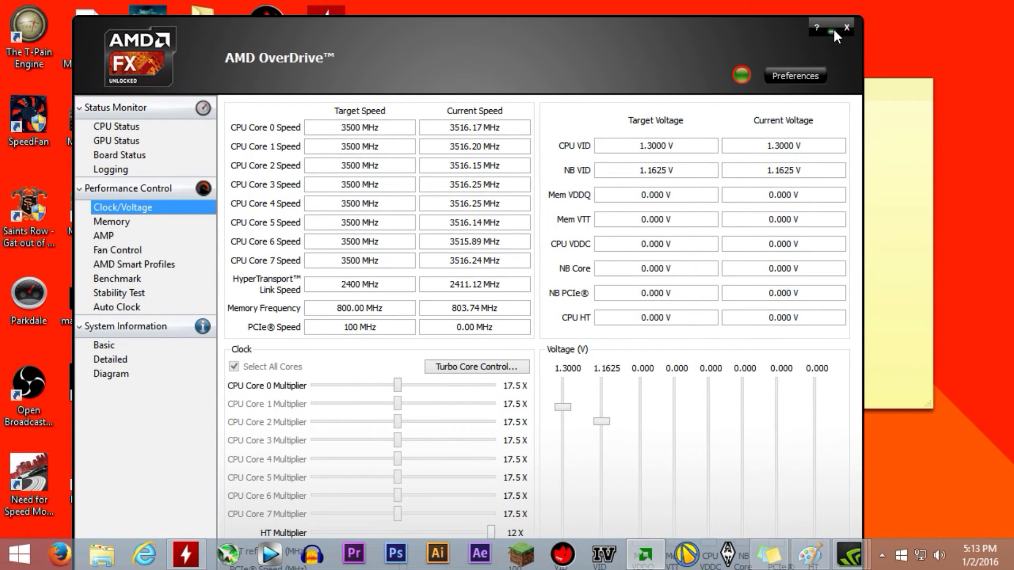
Close OverDrive, check HWMonitor cores read about 3516 MHz, then return to Paint
left_click(832, 28)
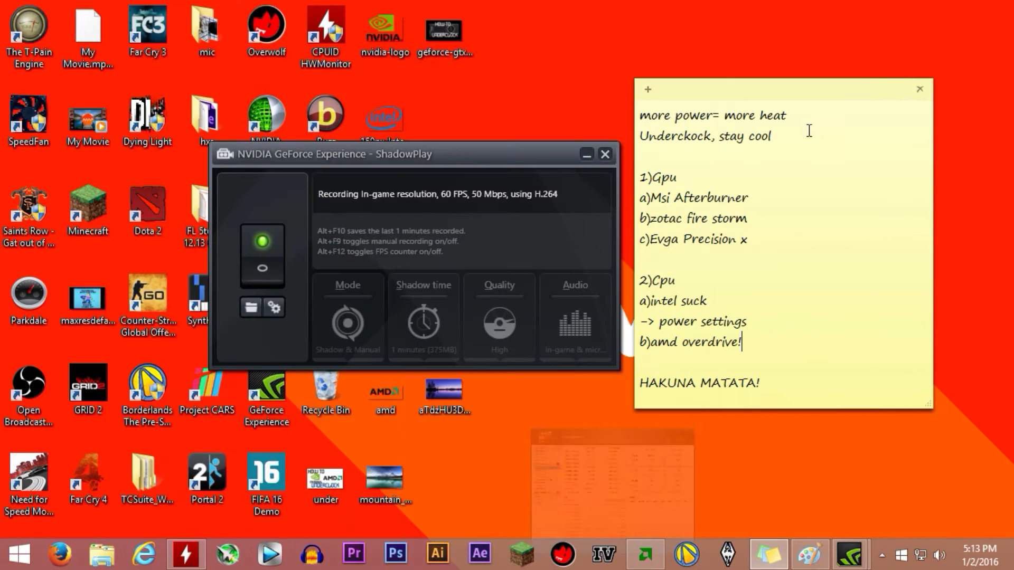
left_click(185, 555)
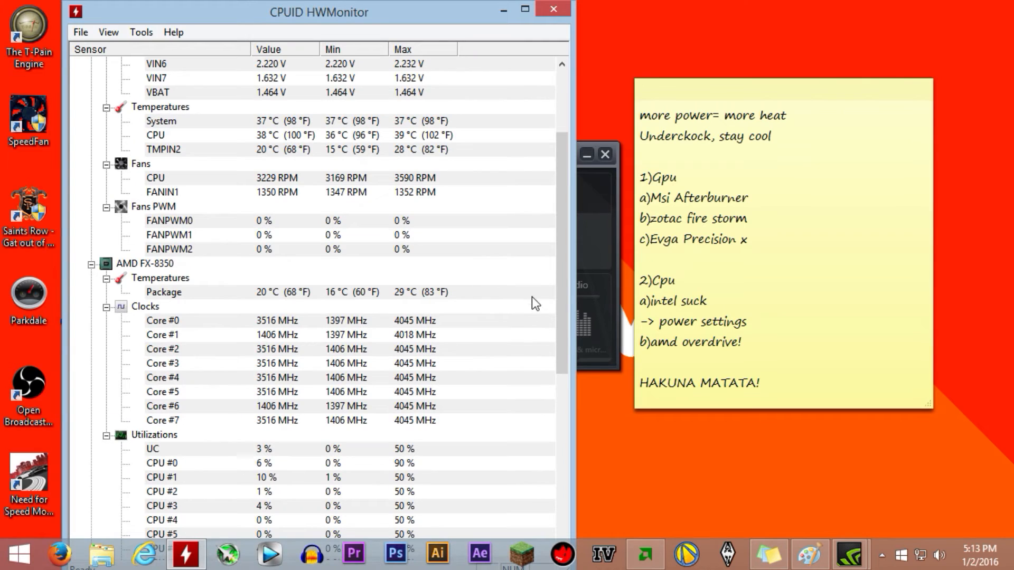
left_click(504, 9)
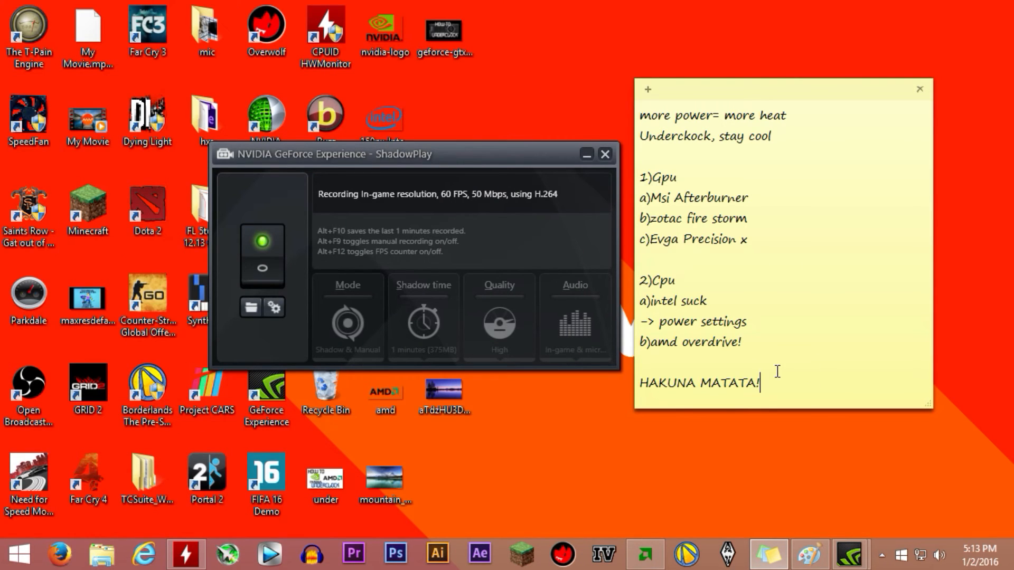
left_click(807, 559)
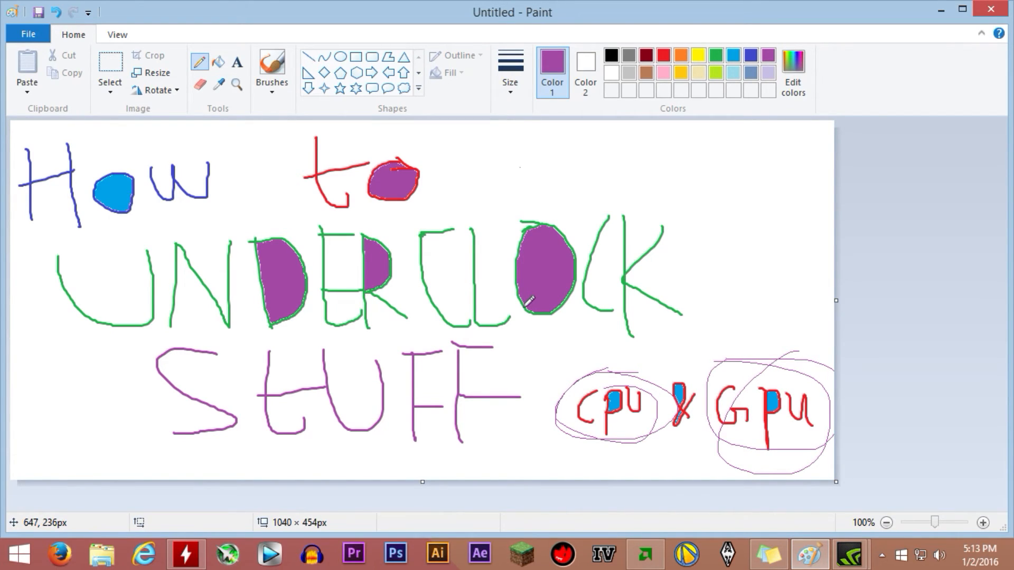
Draw a purple freehand loop around the word STUFF
left_click_drag(509, 347, 428, 355)
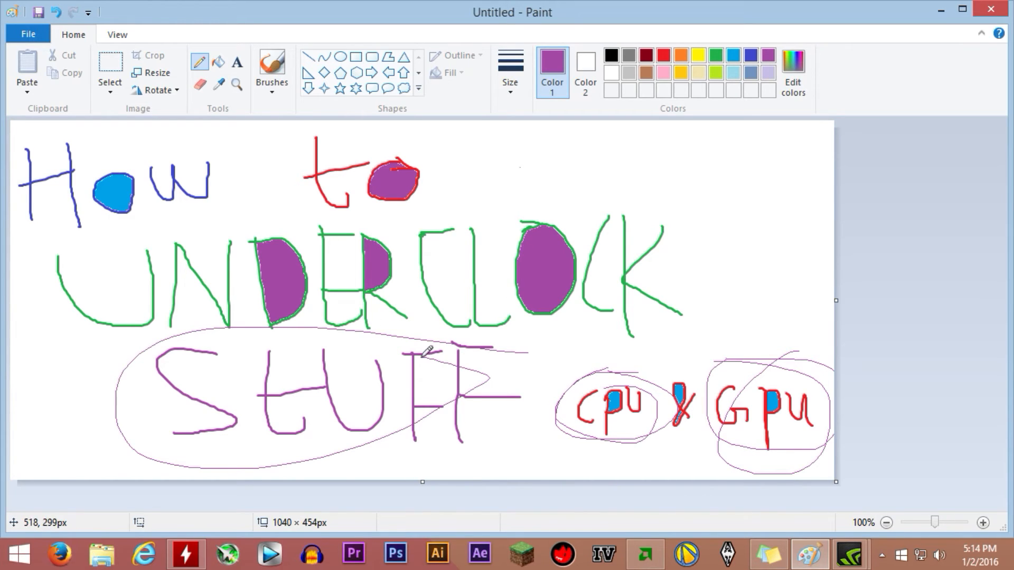